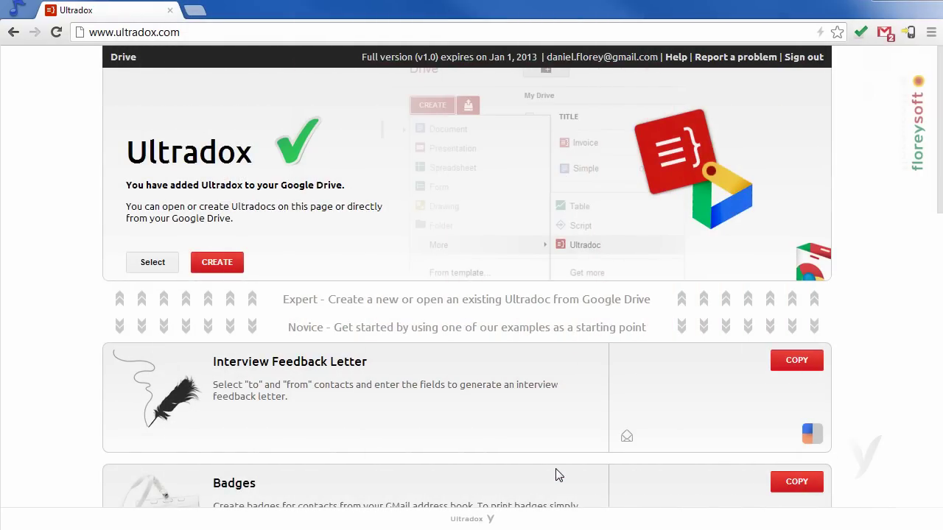
- Create a new Ultradoc and rename it "Mail Merge Demo"
{"action": "left_click", "coordinate": [221, 263]}
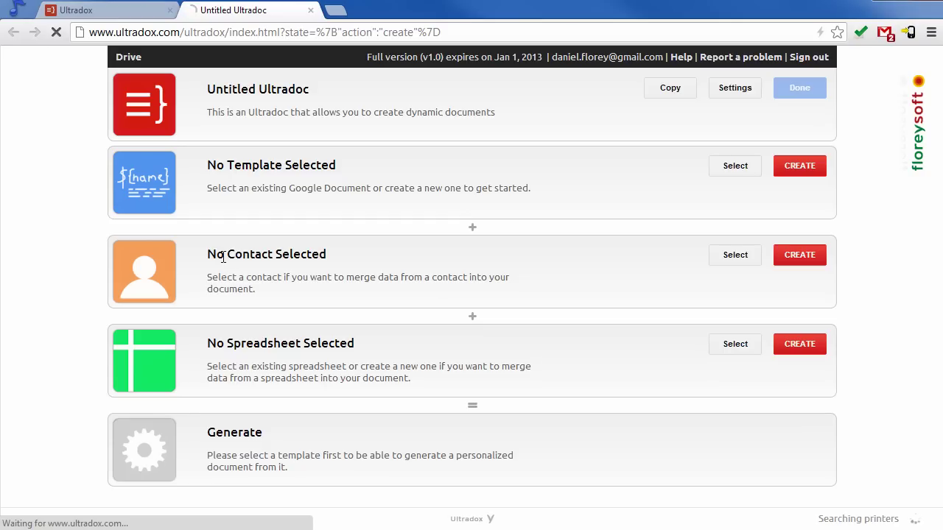
{"action": "left_click", "coordinate": [291, 90]}
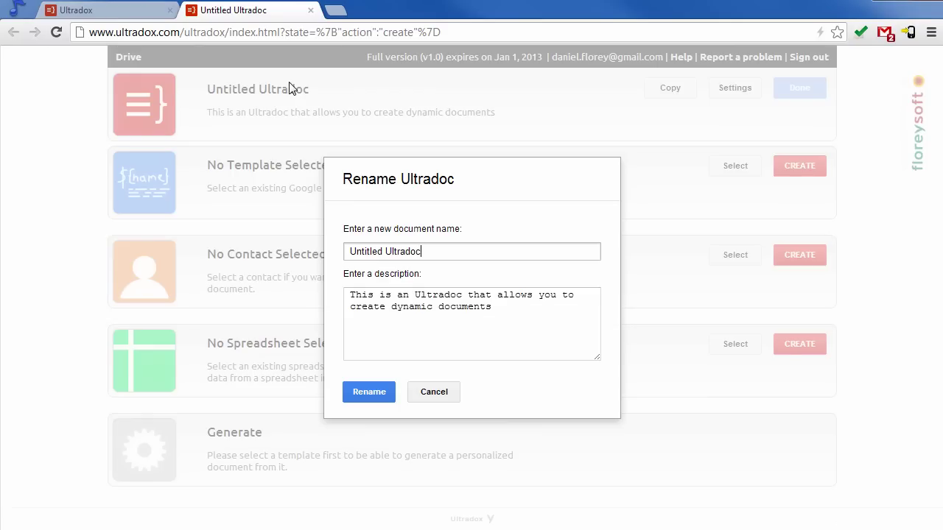
{"action": "type", "text": "Mail Merge D"}
{"action": "key", "text": "Return"}
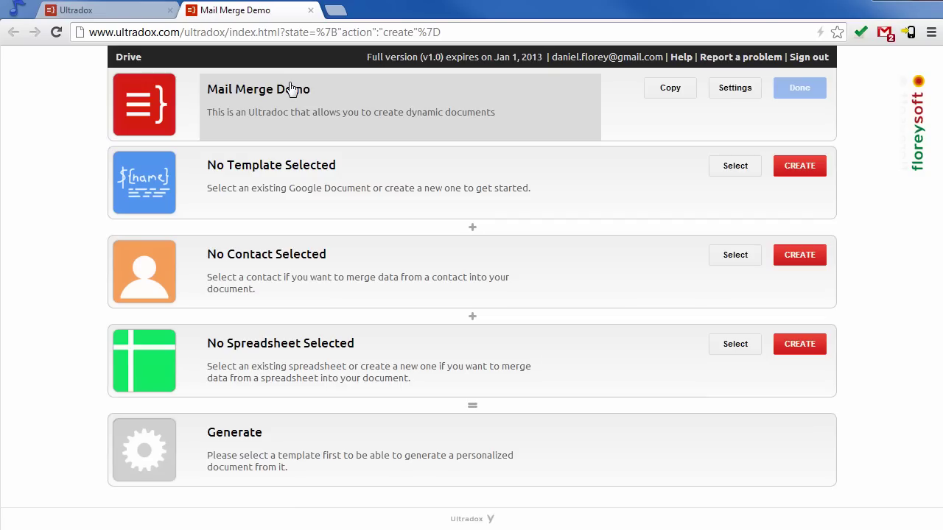
- Search the contacts for "page", choose the first Larry Page entry with replacement in batch jobs enabled, and preview the contact
{"action": "left_click", "coordinate": [735, 255]}
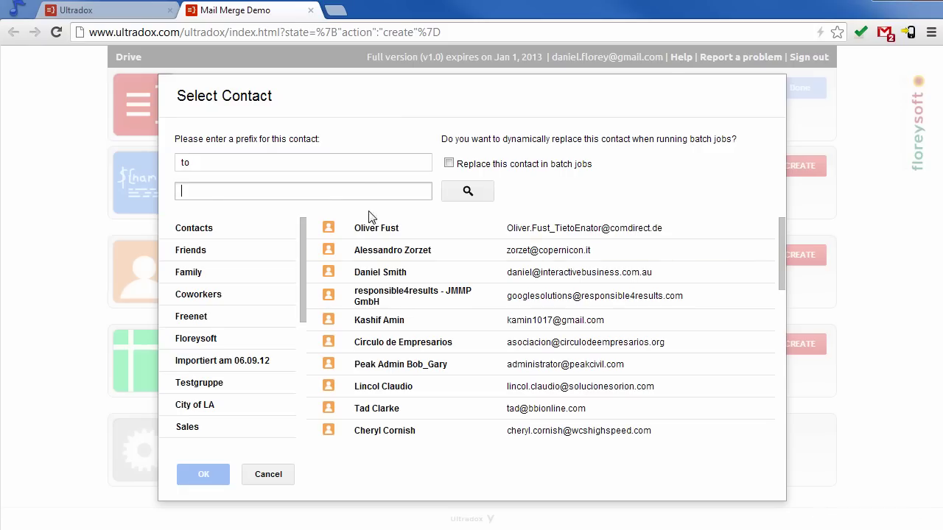
{"action": "type", "text": "page"}
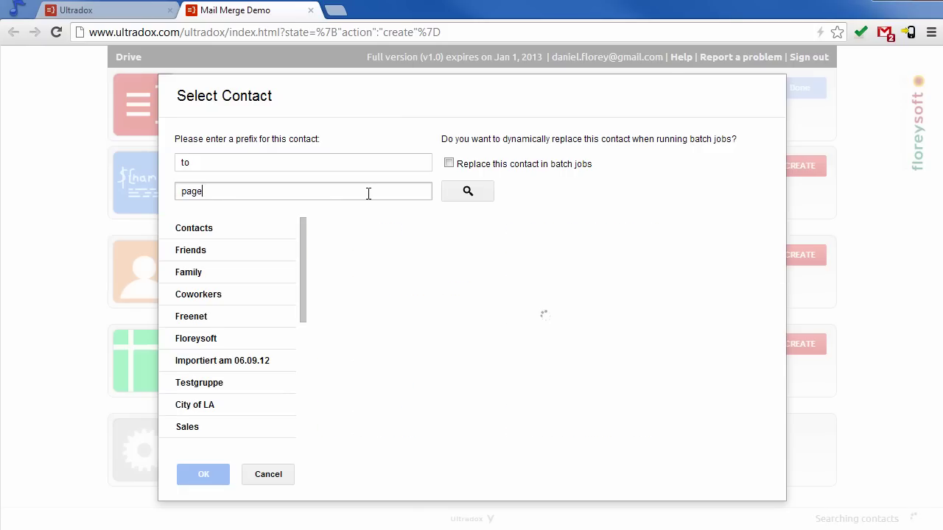
{"action": "left_click", "coordinate": [450, 165]}
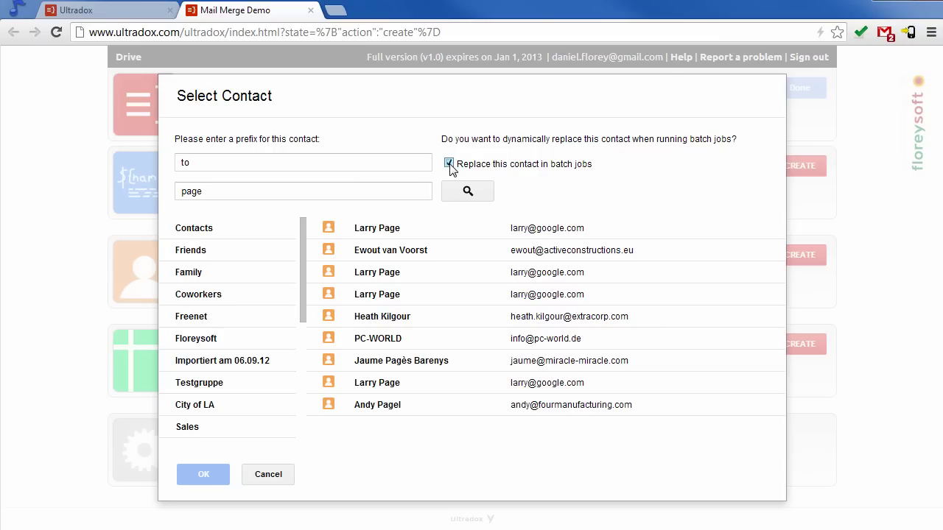
{"action": "double_click", "coordinate": [402, 229]}
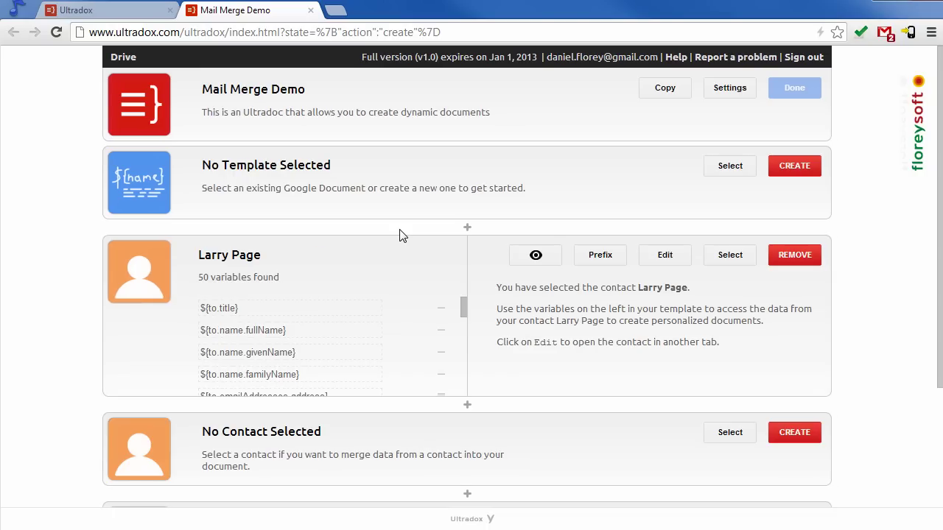
{"action": "left_click", "coordinate": [536, 256]}
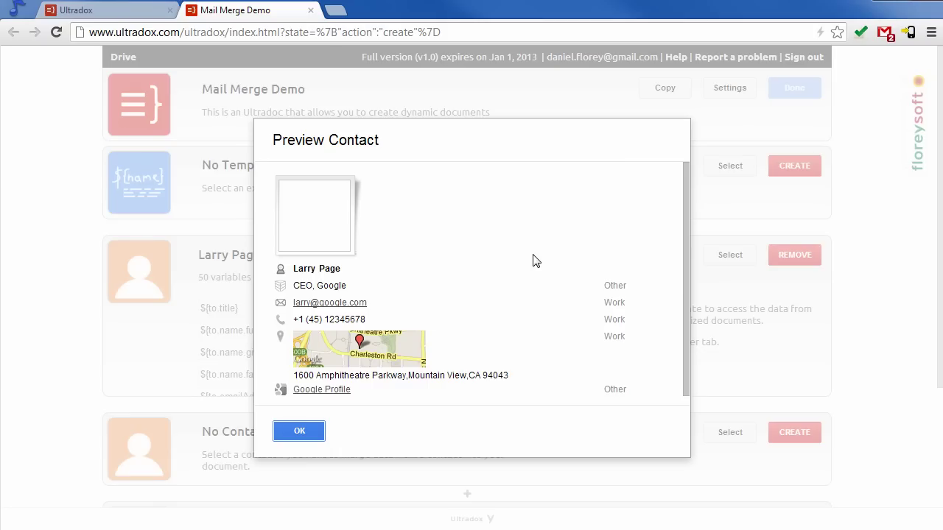
{"action": "left_click", "coordinate": [300, 433]}
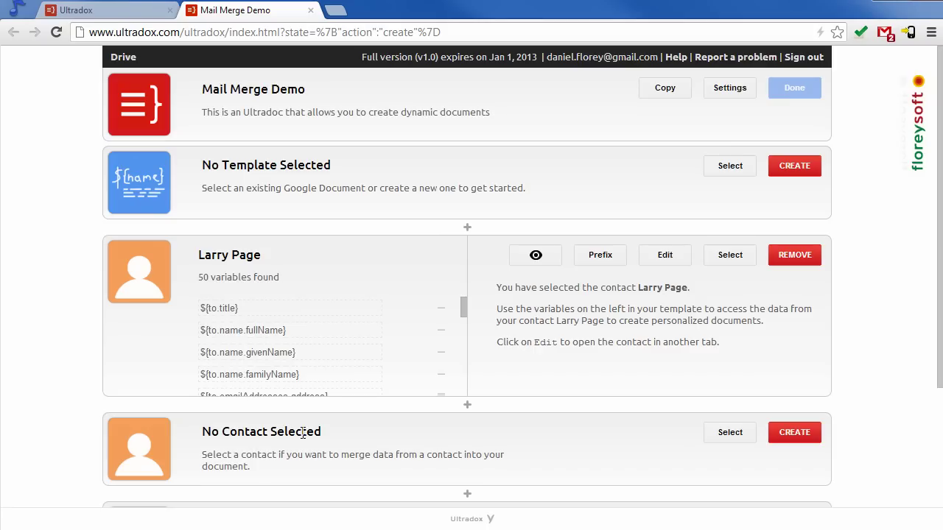
- Create a new template document for the Ultradoc and rename it "Letter"
{"action": "left_click", "coordinate": [801, 167]}
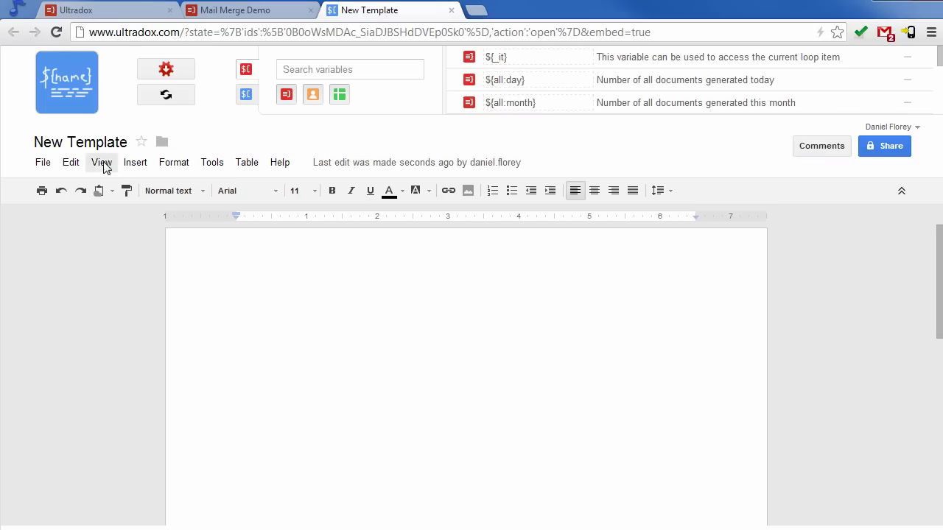
{"action": "left_click", "coordinate": [99, 146]}
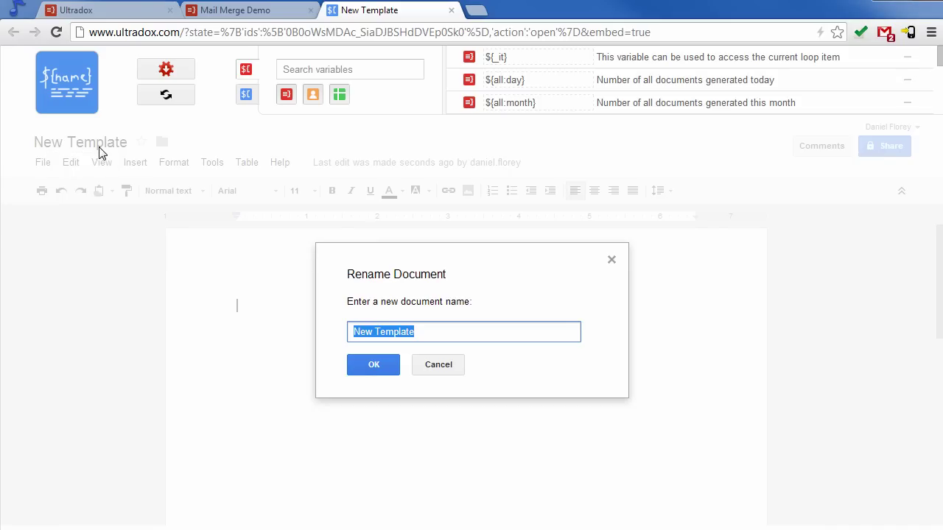
{"action": "type", "text": "Letter"}
{"action": "key", "text": "Return"}
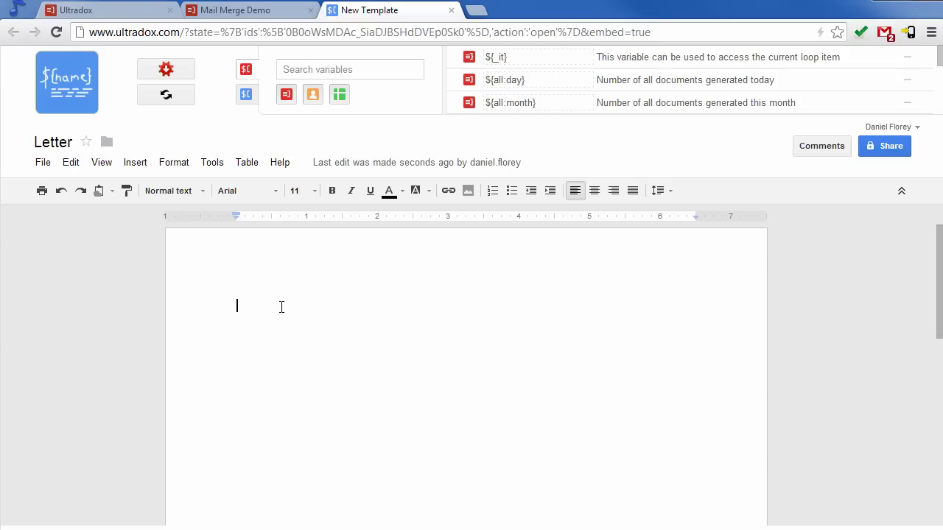
- Write the greeting "Dear ${to.name.fullName}" in the template using the contact's full-name variable, and preview the generated letter
{"action": "type", "text": "Dear"}
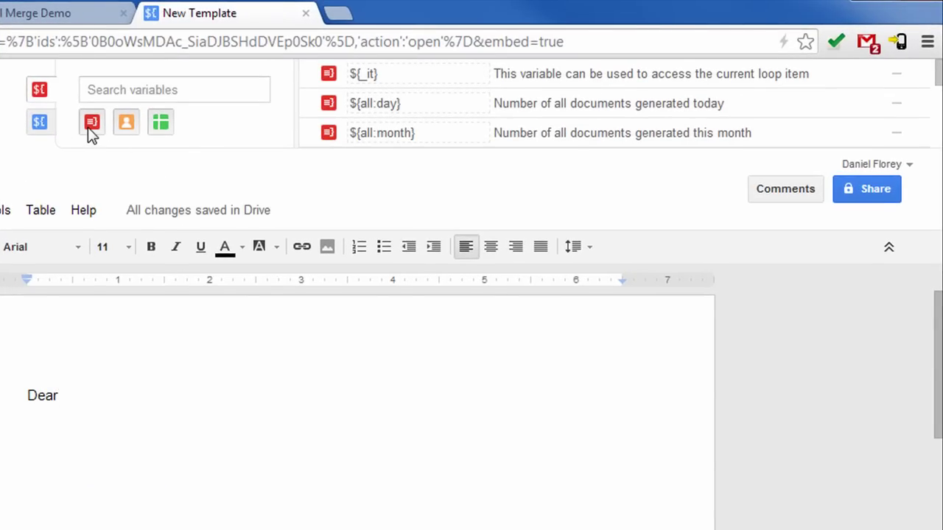
{"action": "left_click", "coordinate": [136, 91]}
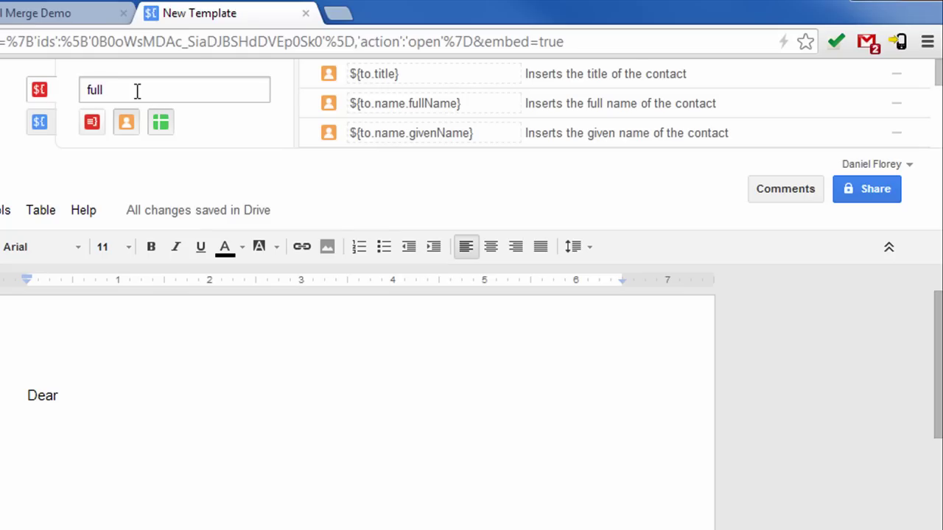
{"action": "left_click", "coordinate": [398, 76]}
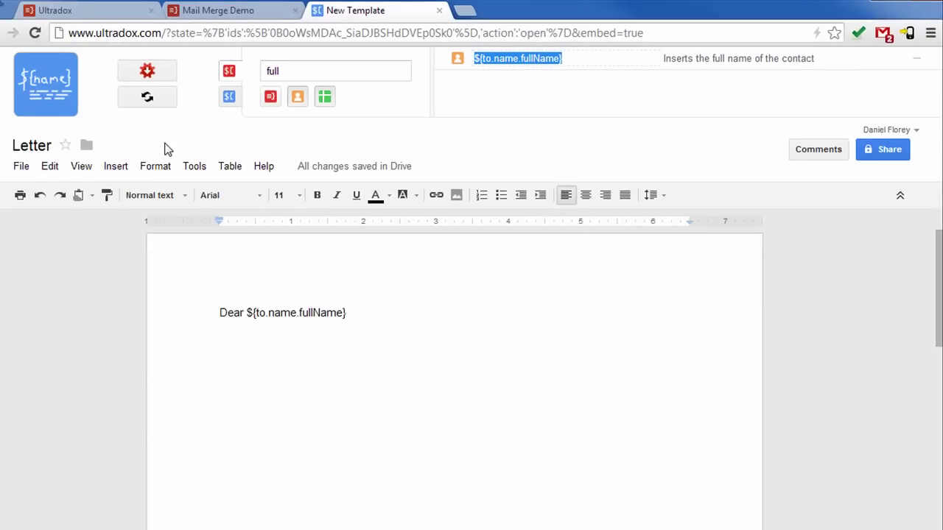
{"action": "left_click", "coordinate": [166, 71]}
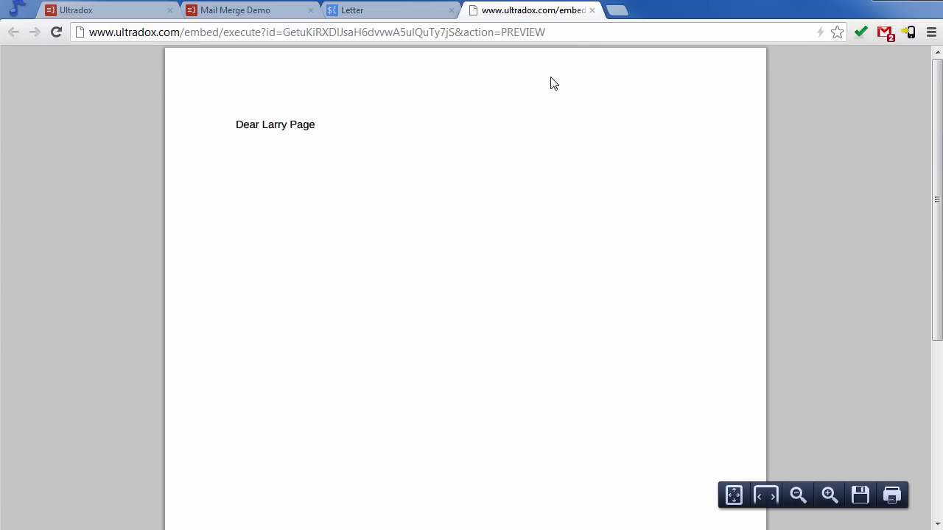
{"action": "left_click", "coordinate": [592, 10]}
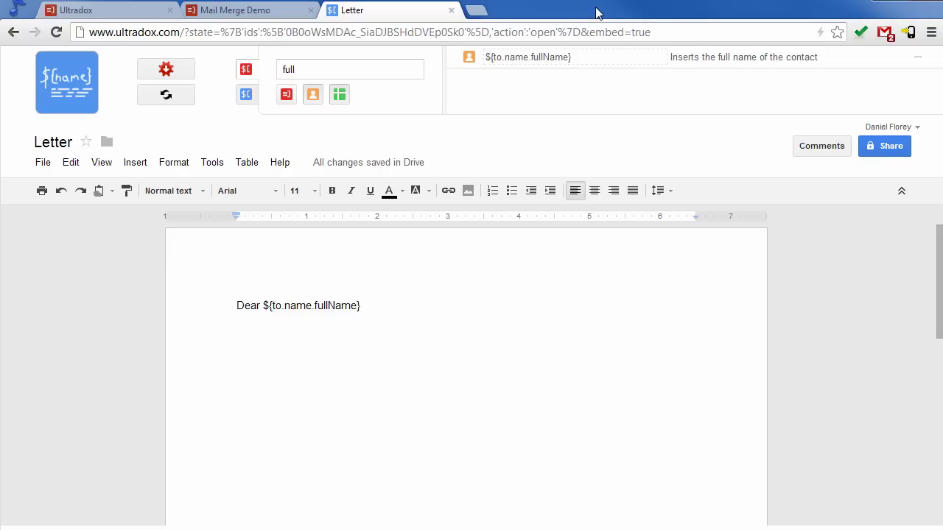
- Configure the Mail Merge Demo actions to save generated documents to Google Drive in a folder named "Letters"
{"action": "left_click", "coordinate": [249, 11]}
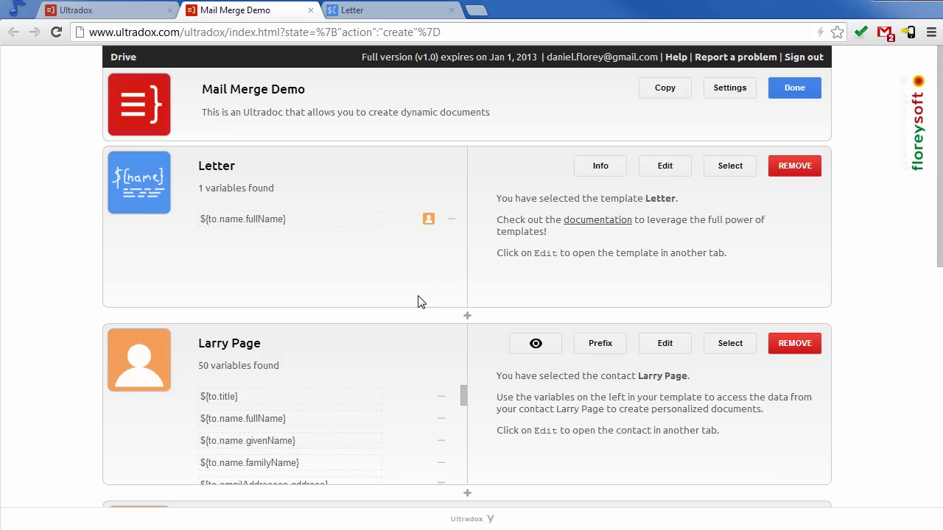
{"action": "scroll", "coordinate": [417, 302], "scroll_direction": "down", "scroll_amount": 5}
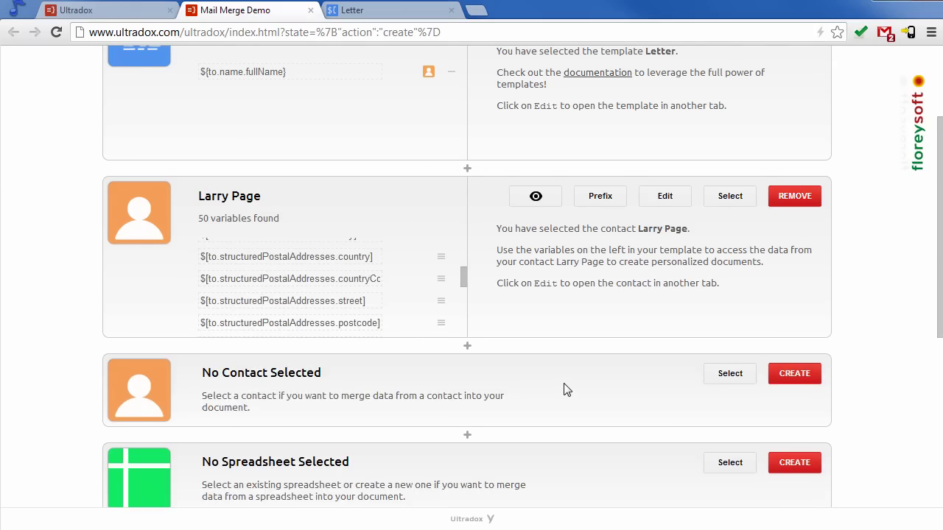
{"action": "scroll", "coordinate": [564, 385], "scroll_direction": "down", "scroll_amount": 4}
{"action": "scroll", "coordinate": [565, 383], "scroll_direction": "down", "scroll_amount": 1}
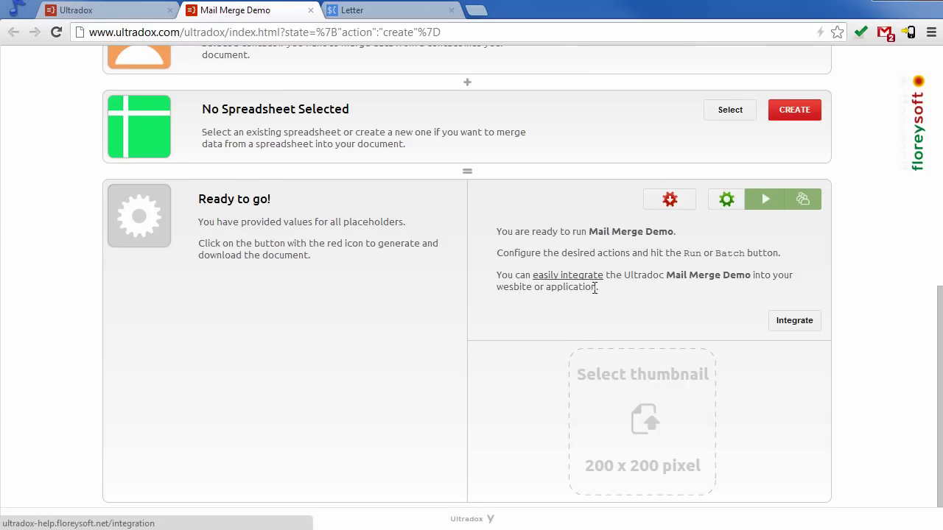
{"action": "left_click", "coordinate": [726, 200]}
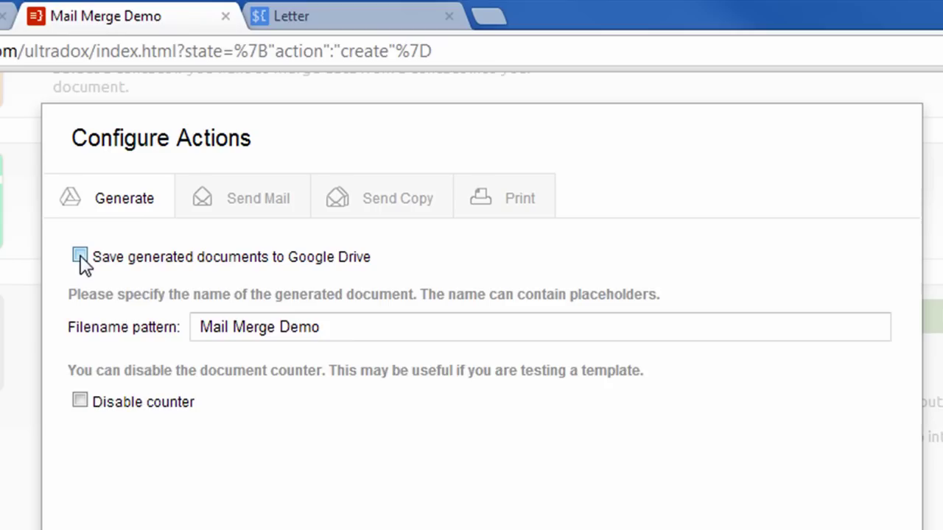
{"action": "left_click", "coordinate": [219, 161]}
{"action": "left_click", "coordinate": [246, 292]}
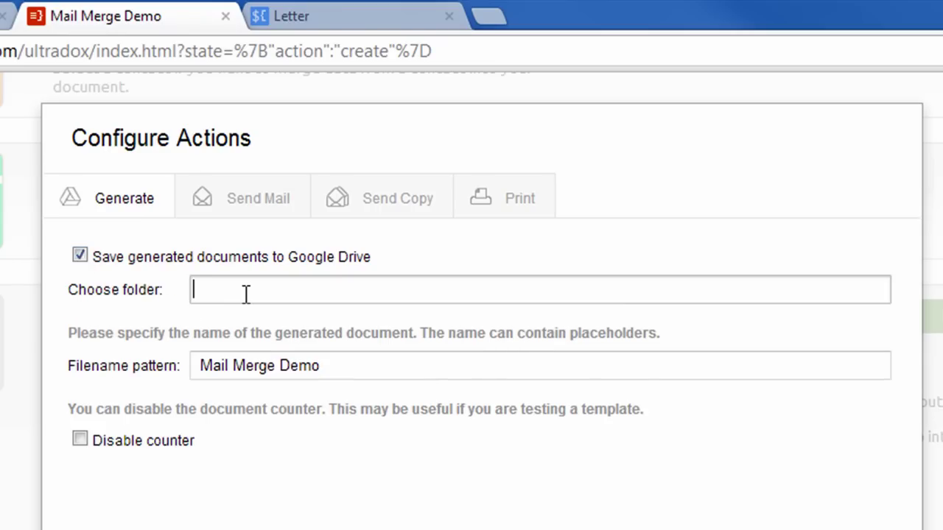
{"action": "type", "text": "Letters"}
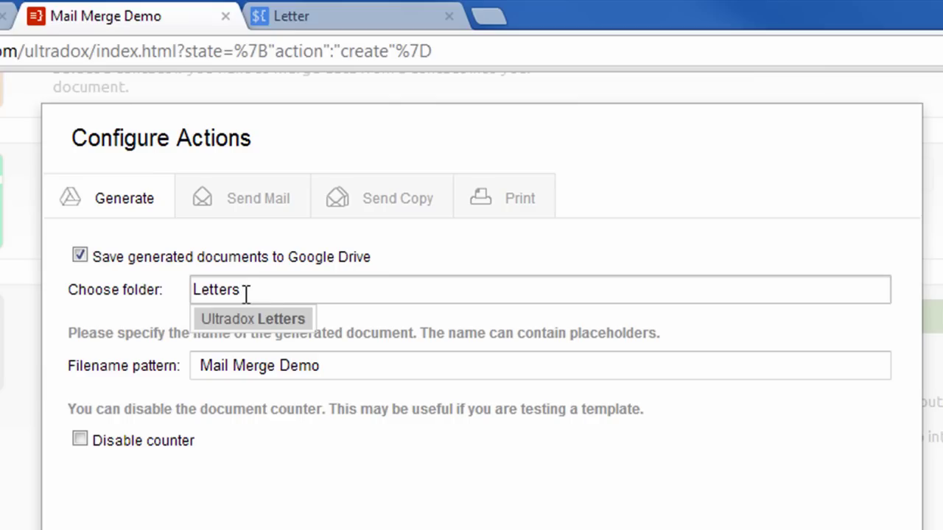
- Set the filename pattern to "Letter To ${to.name.fullName}", then apply the configuration and create the Letters folder in Google Drive
{"action": "left_click", "coordinate": [362, 361]}
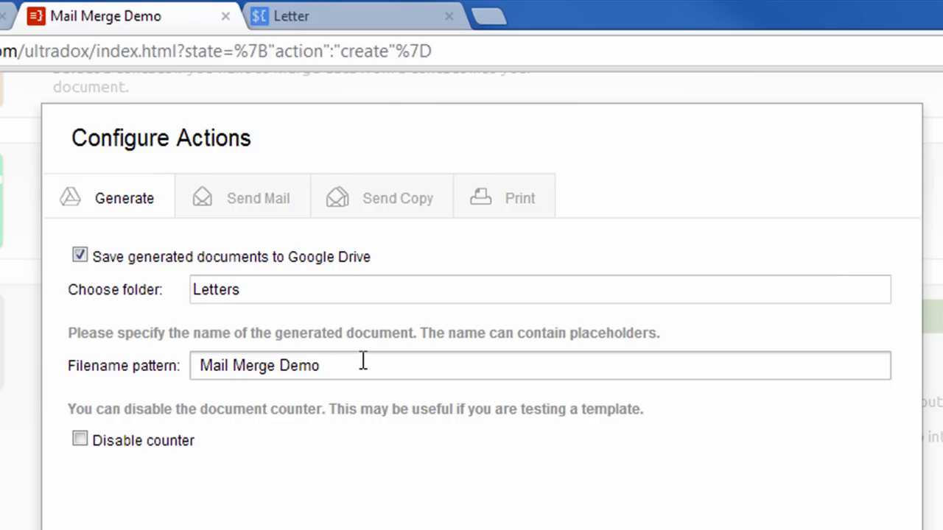
{"action": "key", "text": "ctrl+a"}
{"action": "type", "text": "L"}
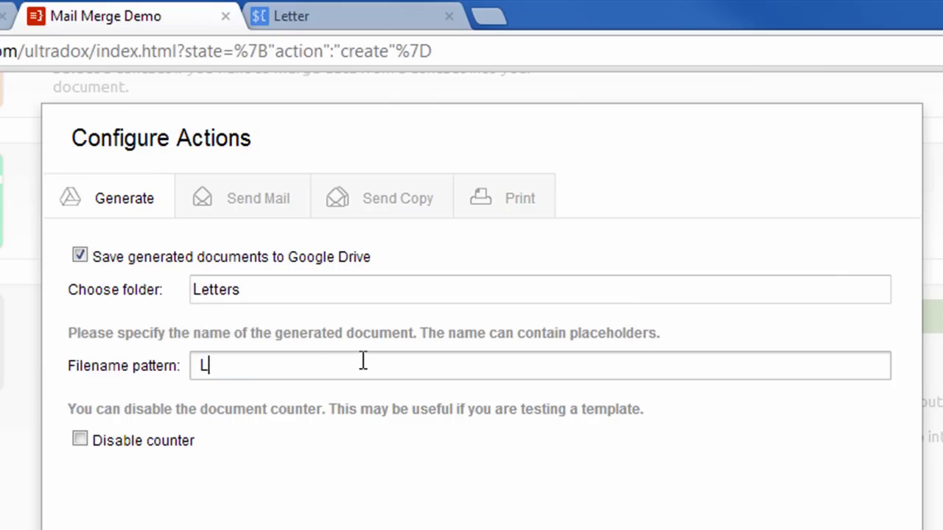
{"action": "type", "text": "etter To "}
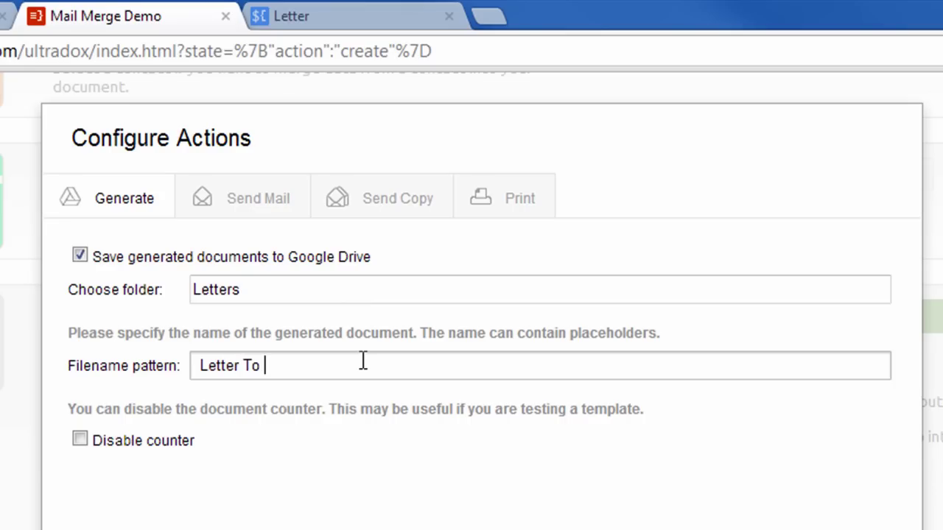
{"action": "type", "text": "${to.name.fullName"}
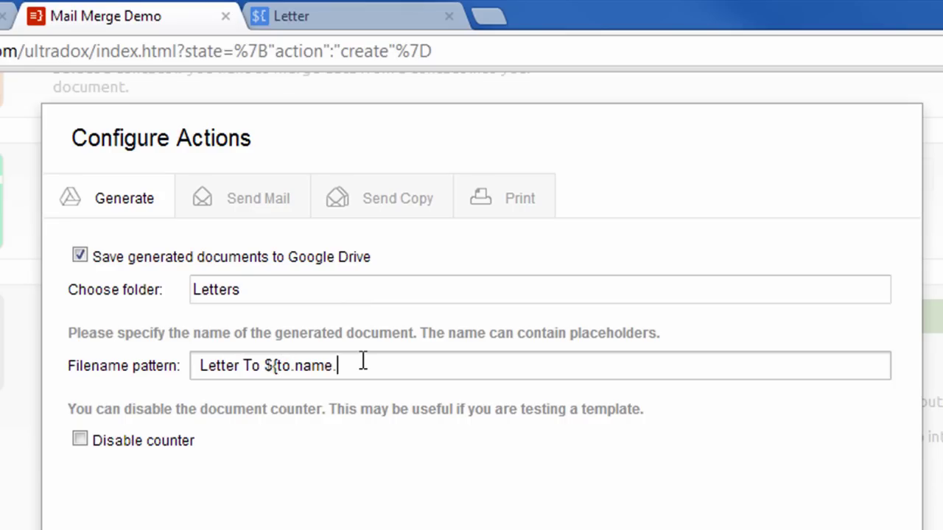
{"action": "type", "text": "}"}
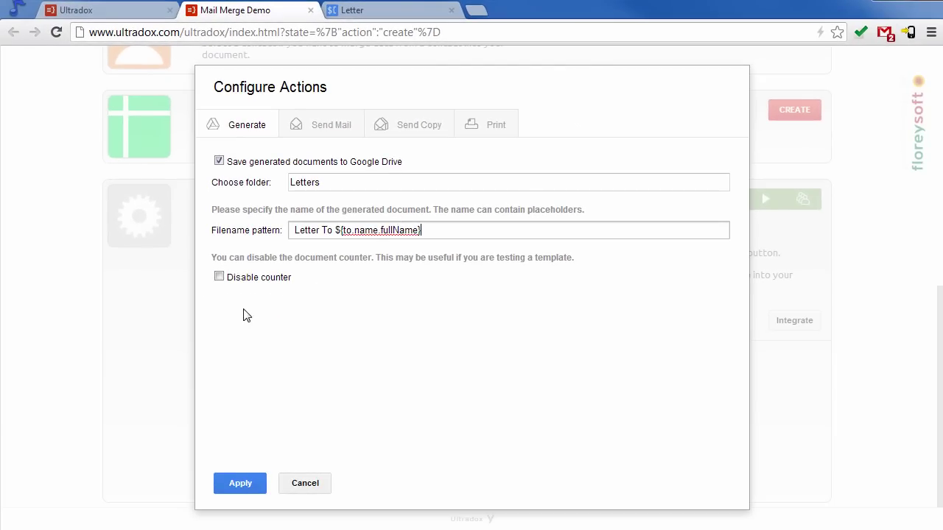
{"action": "left_click", "coordinate": [240, 483]}
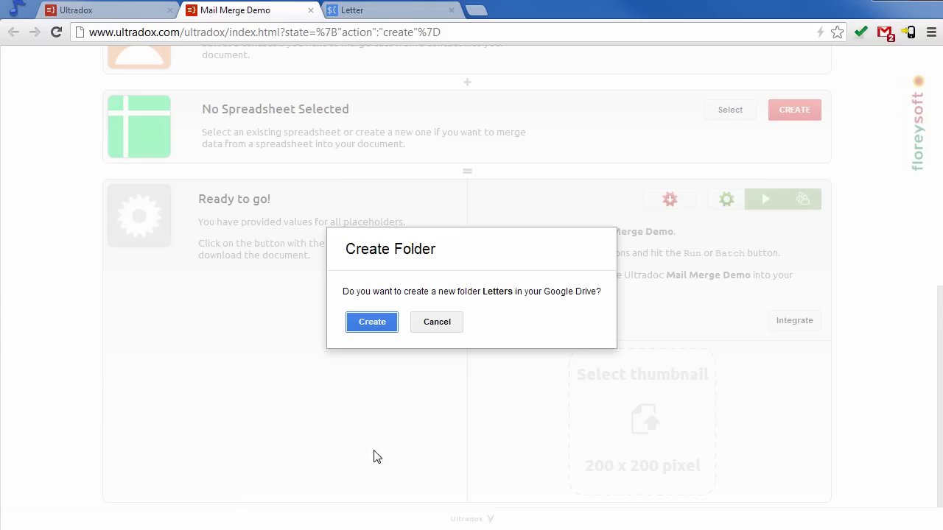
{"action": "left_click", "coordinate": [368, 325]}
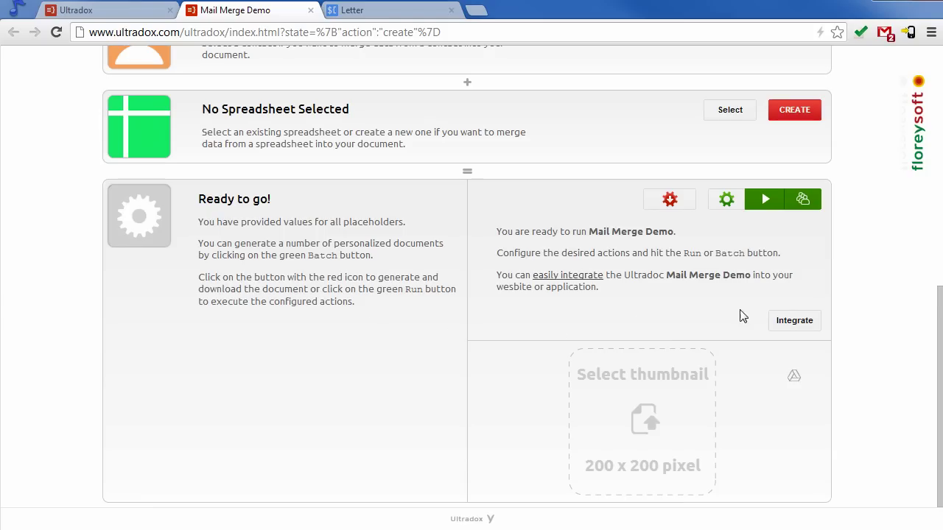
- Run the batch for the first five contacts of the Google contact group and close the finished job's progress report
{"action": "left_click", "coordinate": [803, 200]}
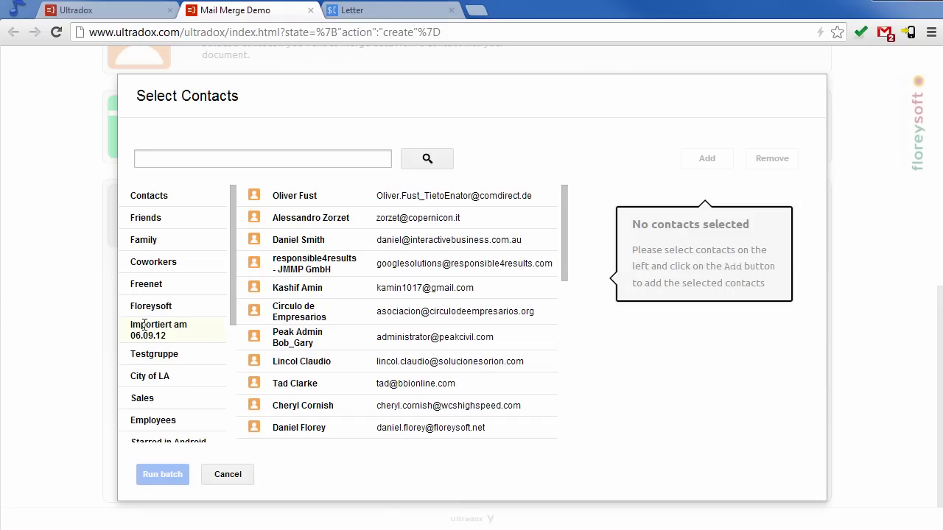
{"action": "scroll", "coordinate": [144, 324], "scroll_direction": "down", "scroll_amount": 3}
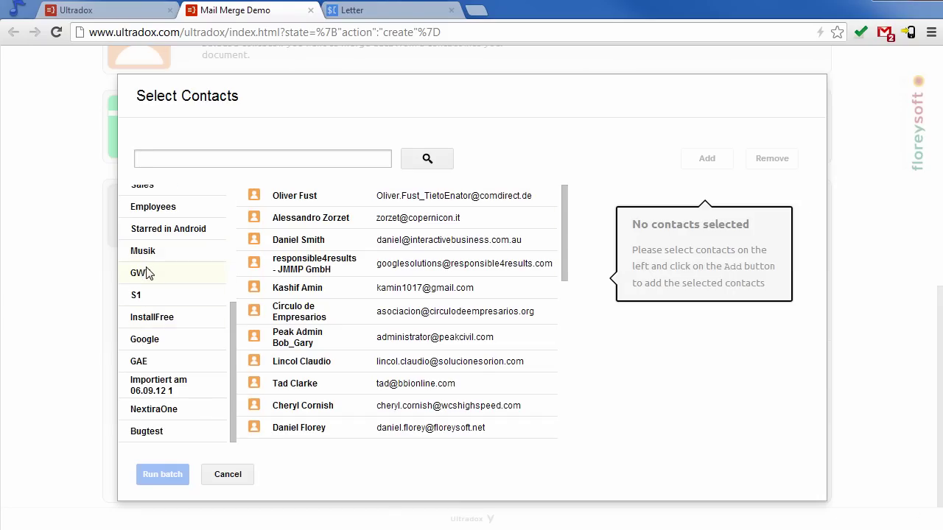
{"action": "scroll", "coordinate": [150, 275], "scroll_direction": "up", "scroll_amount": 2}
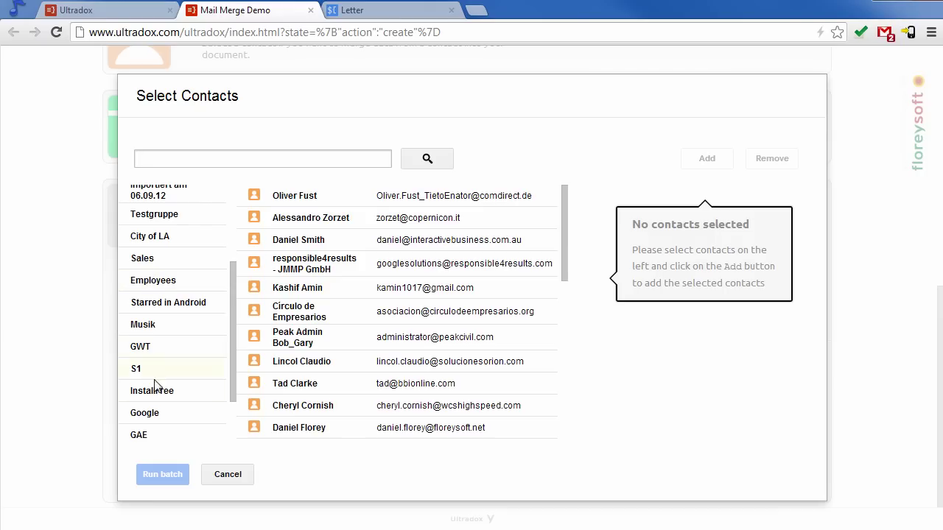
{"action": "left_click", "coordinate": [155, 414]}
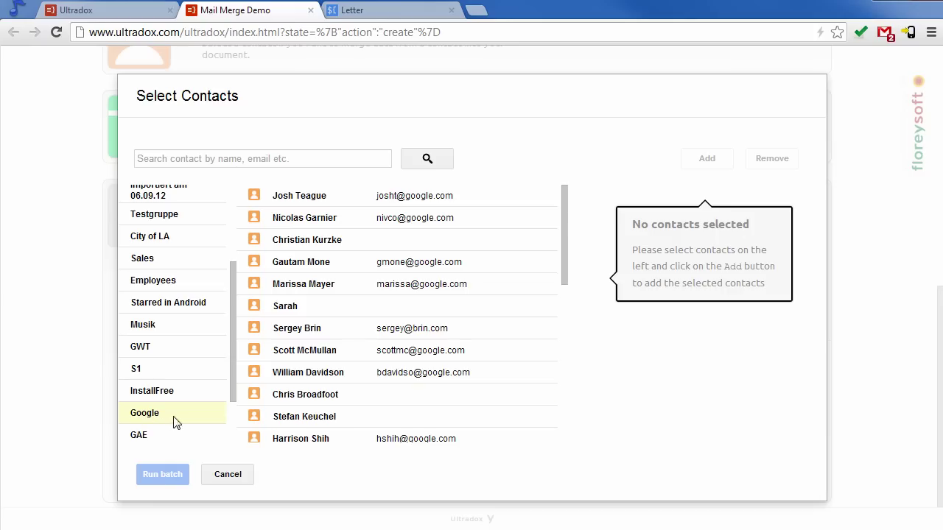
{"action": "left_click", "coordinate": [301, 195]}
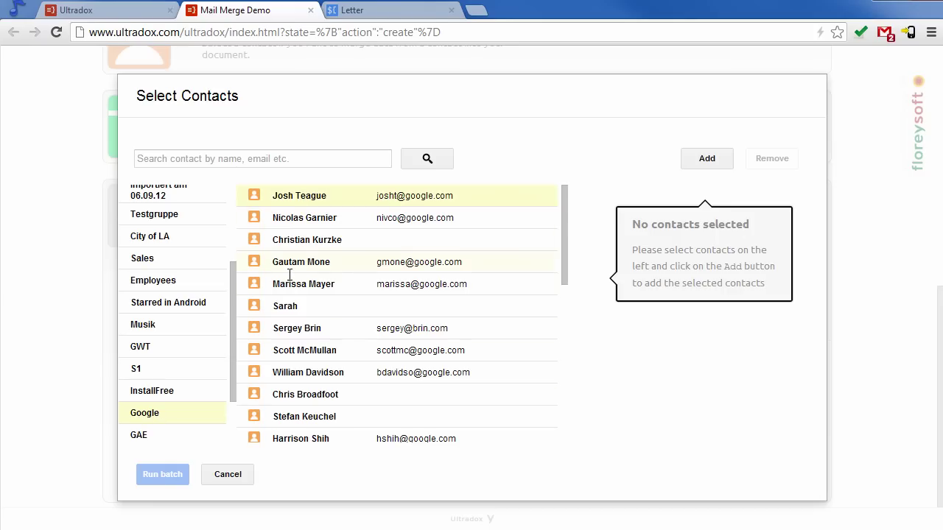
{"action": "left_click", "coordinate": [290, 285], "text": "shift"}
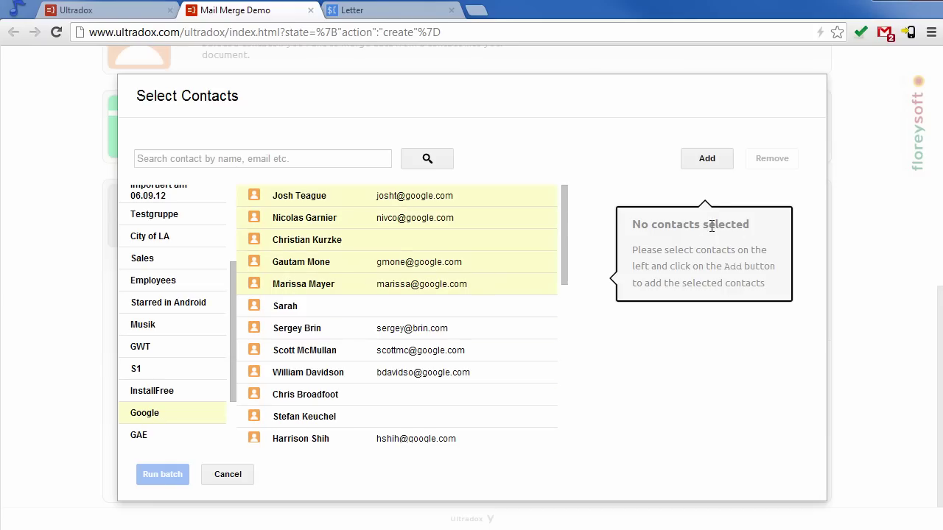
{"action": "left_click", "coordinate": [720, 167]}
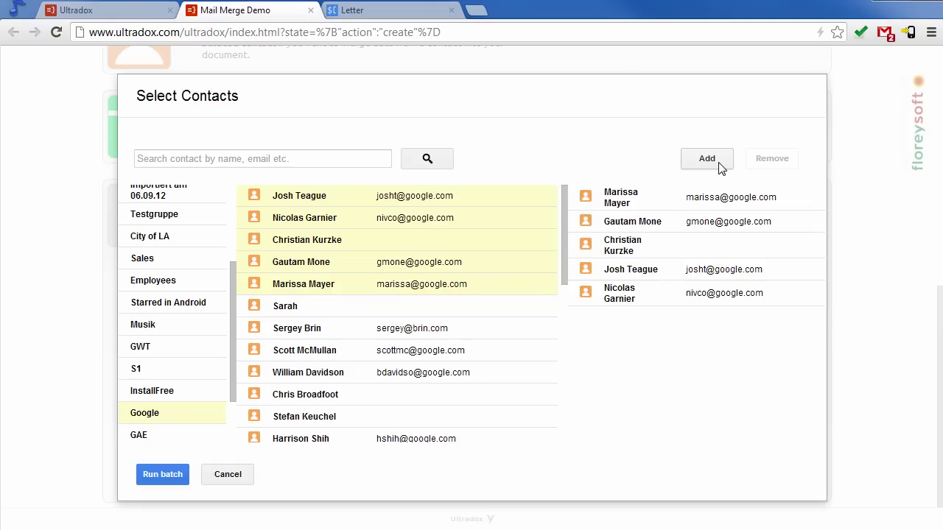
{"action": "left_click", "coordinate": [163, 475]}
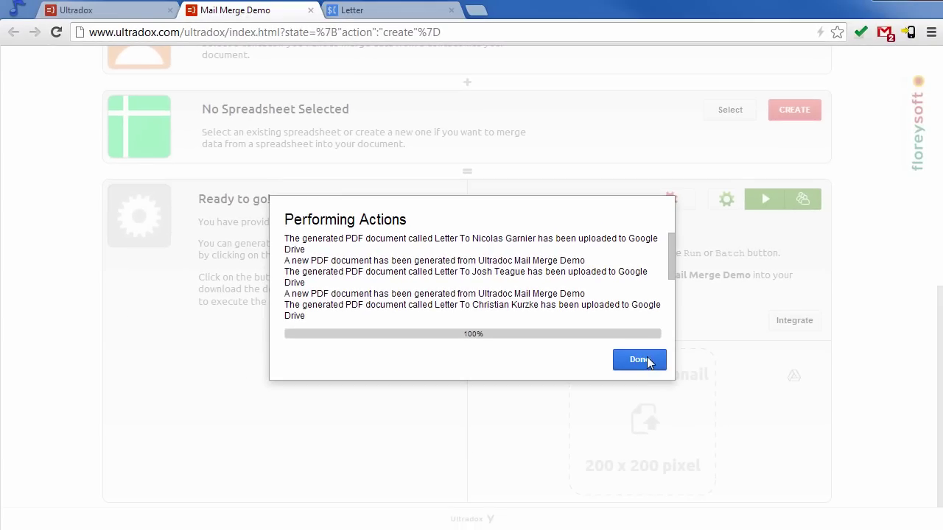
{"action": "left_click", "coordinate": [647, 356]}
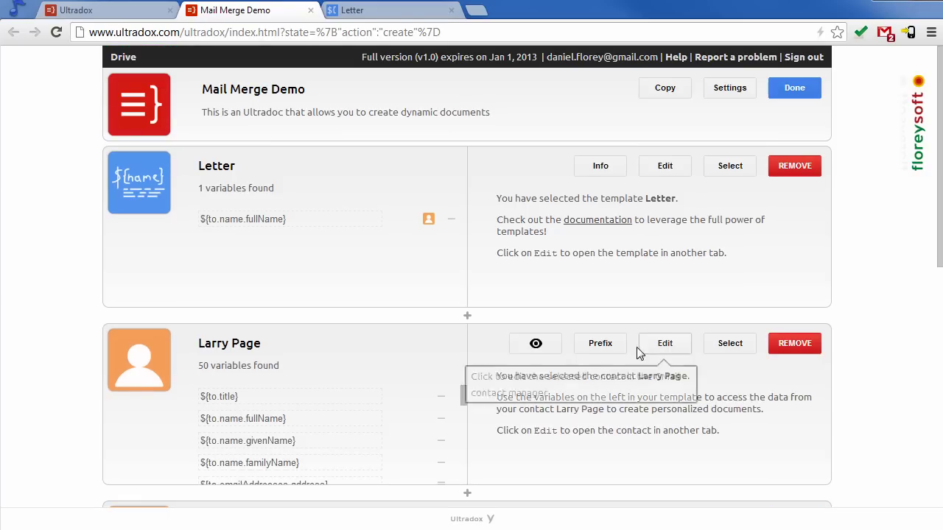
- Open the Letters folder in Google Drive and inspect the last generated PDF letter, then close the letter
{"action": "left_click", "coordinate": [120, 57]}
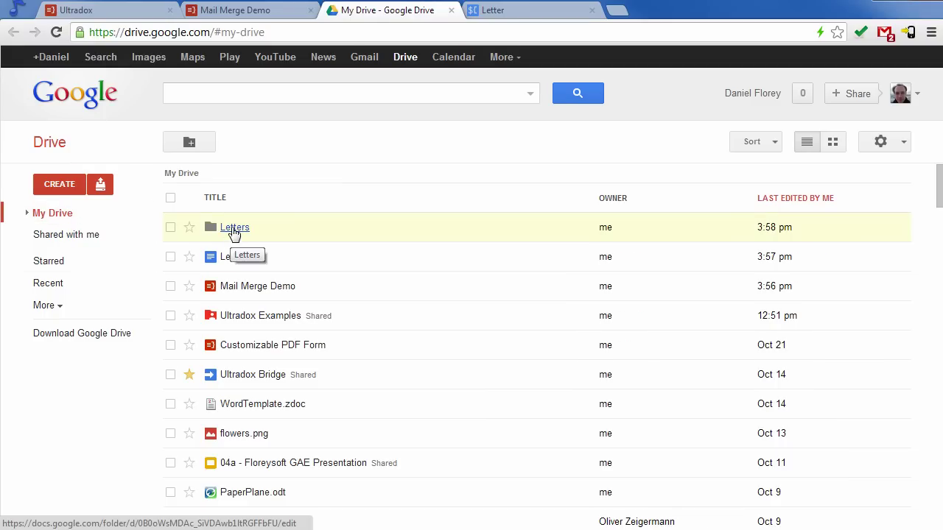
{"action": "left_click", "coordinate": [234, 228]}
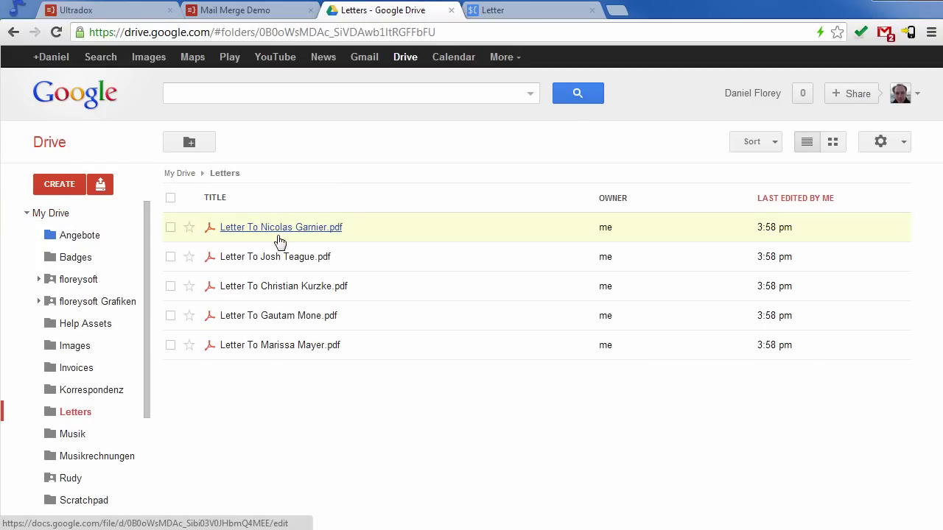
{"action": "left_click", "coordinate": [267, 347]}
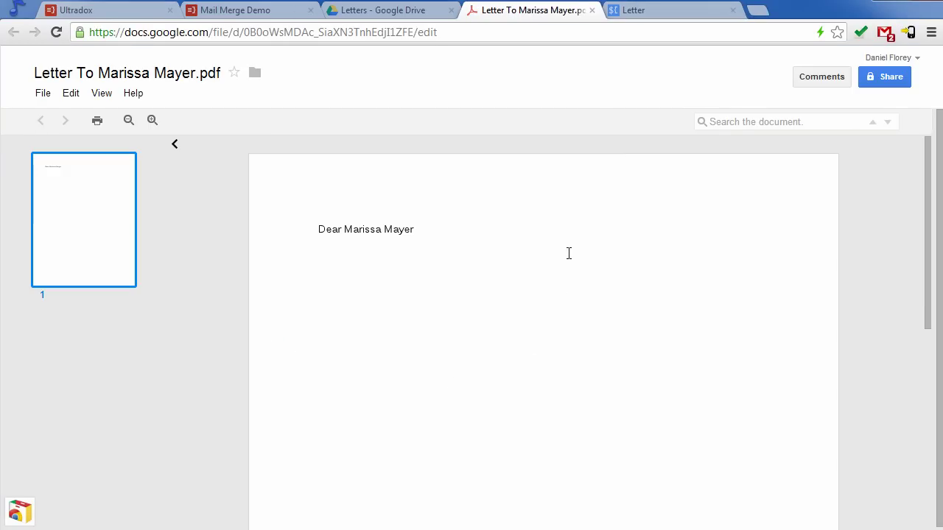
{"action": "left_click", "coordinate": [593, 10]}
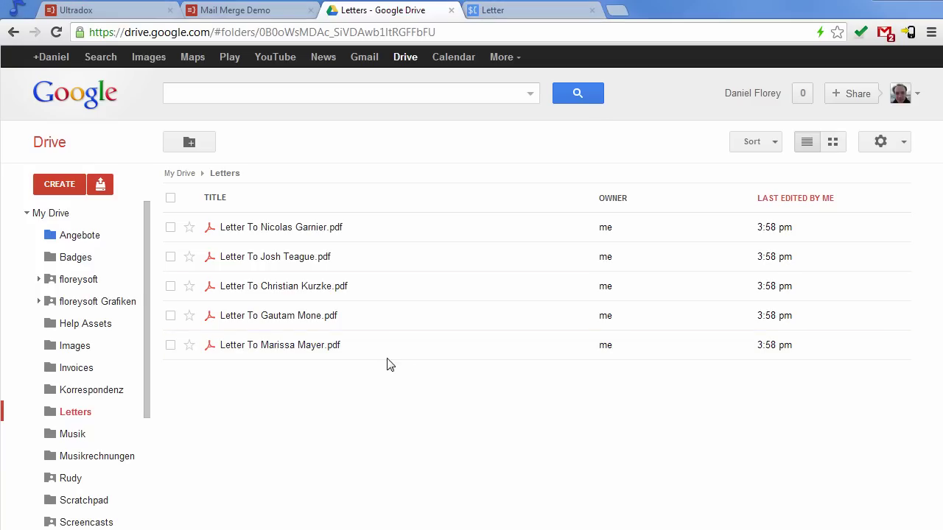
- Back in the Mail Merge Demo Ultradoc, search for the sender's contact and add it as the second contact with the prefix "from"
{"action": "left_click", "coordinate": [237, 10]}
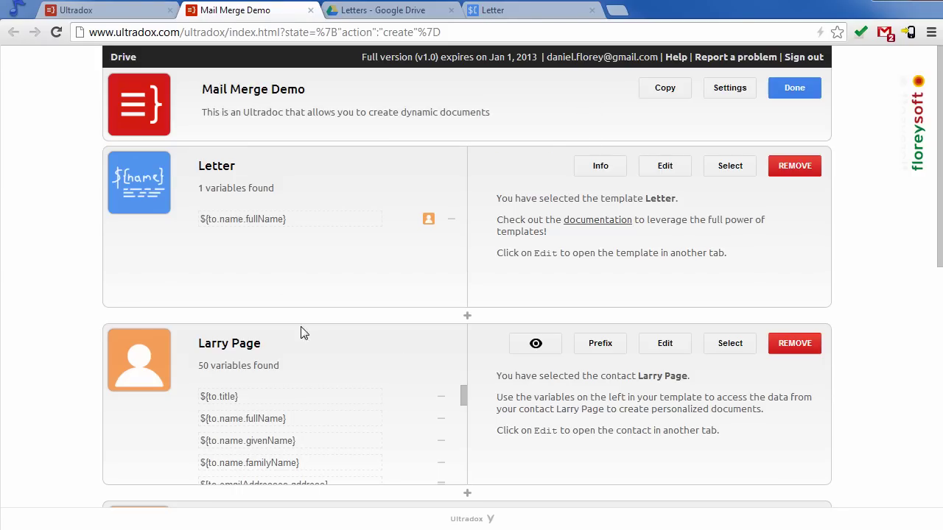
{"action": "left_click_drag", "start_coordinate": [939, 167], "coordinate": [939, 243]}
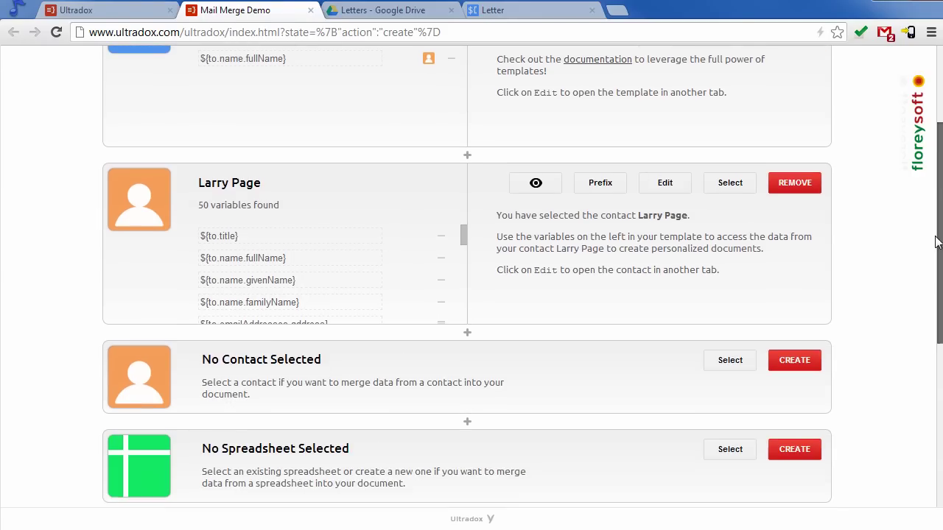
{"action": "left_click", "coordinate": [730, 361]}
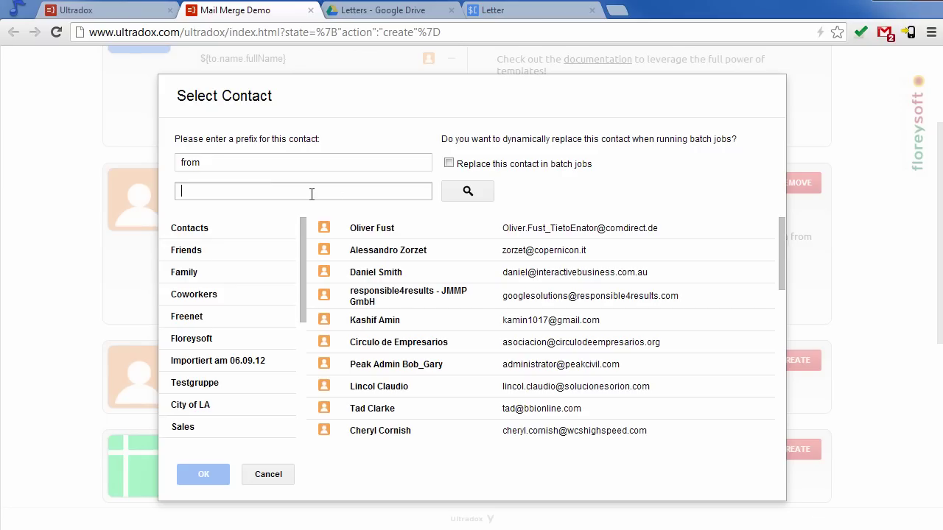
{"action": "type", "text": "daniel"}
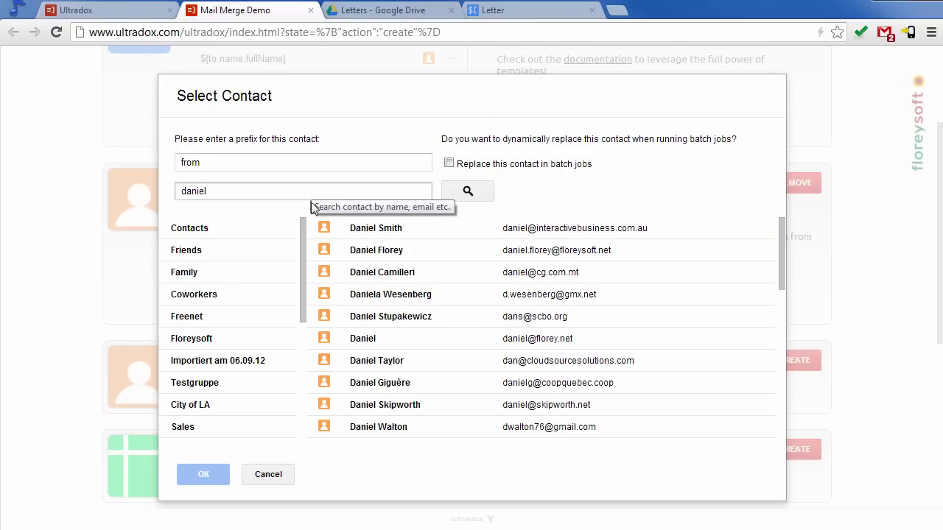
{"action": "double_click", "coordinate": [514, 250]}
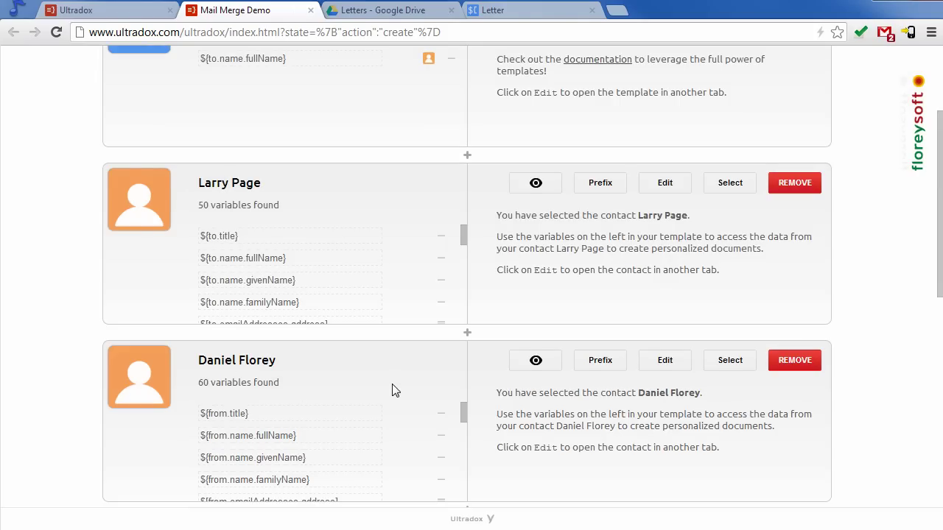
- In the Letter template, add blank lines above the greeting and insert a table with two columns and one row there
{"action": "scroll", "coordinate": [395, 387], "scroll_direction": "up", "scroll_amount": 3}
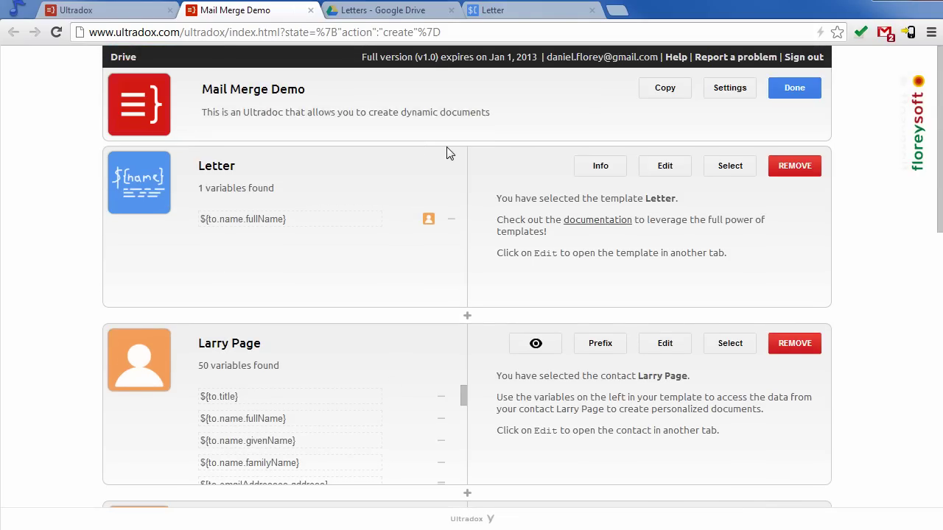
{"action": "left_click", "coordinate": [521, 14]}
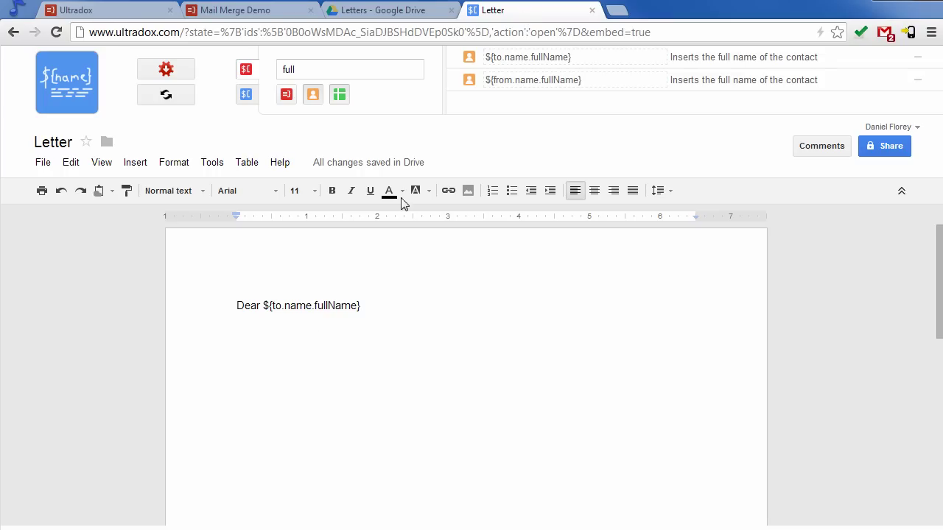
{"action": "key", "text": "Return"}
{"action": "key", "text": "Return"}
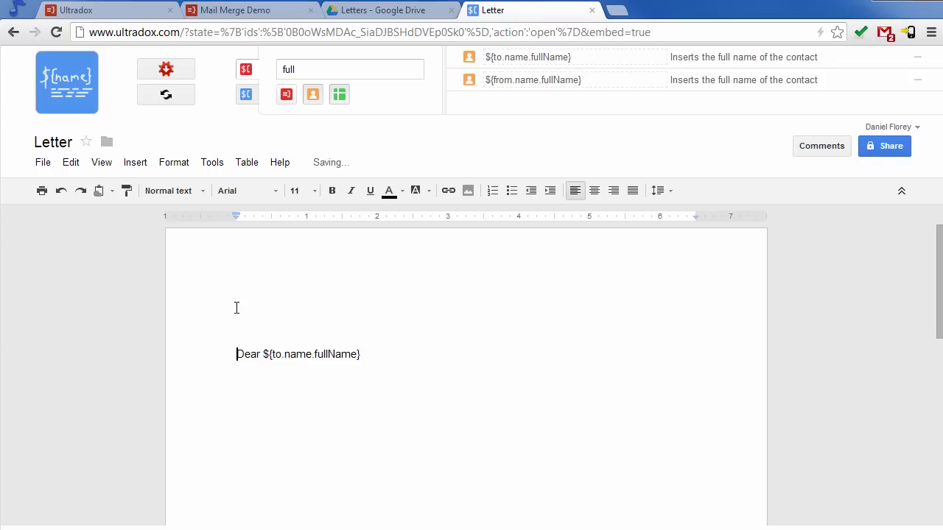
{"action": "left_click", "coordinate": [251, 165]}
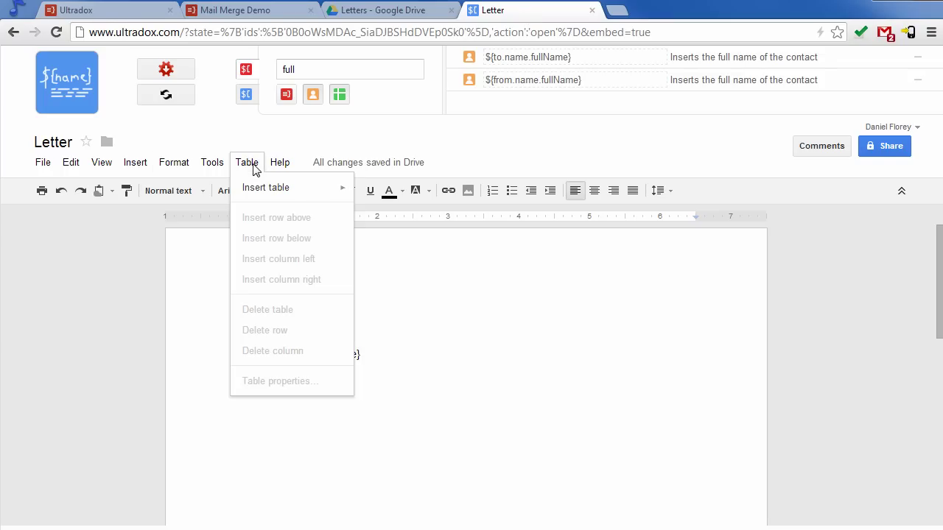
{"action": "mouse_move", "coordinate": [250, 187]}
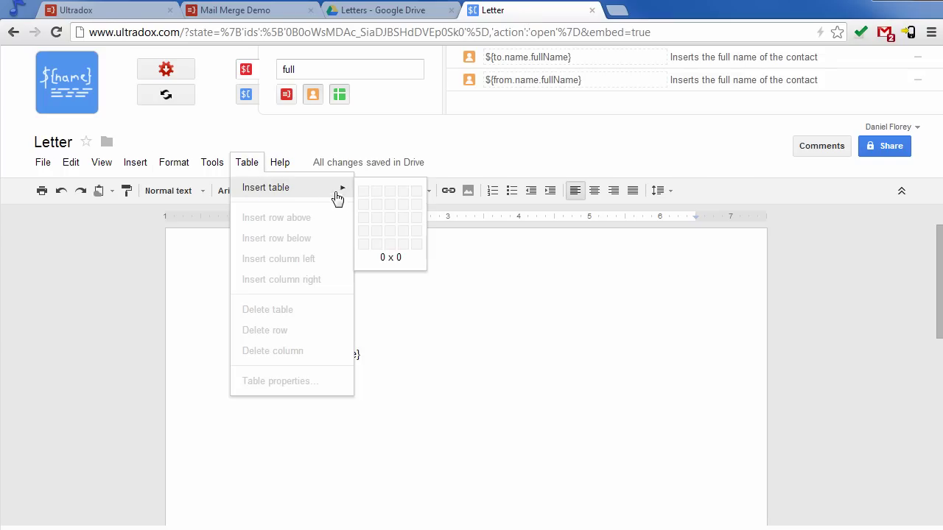
{"action": "left_click", "coordinate": [378, 193]}
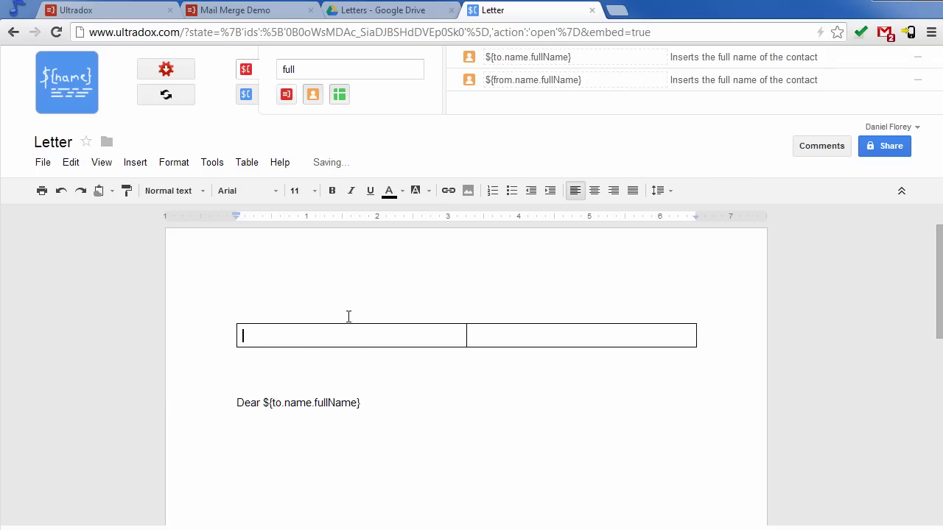
- Filter the variables by "from" and insert ${from.name.fullName} followed by a comma in the table's first cell
{"action": "double_click", "coordinate": [328, 69]}
{"action": "type", "text": "from"}
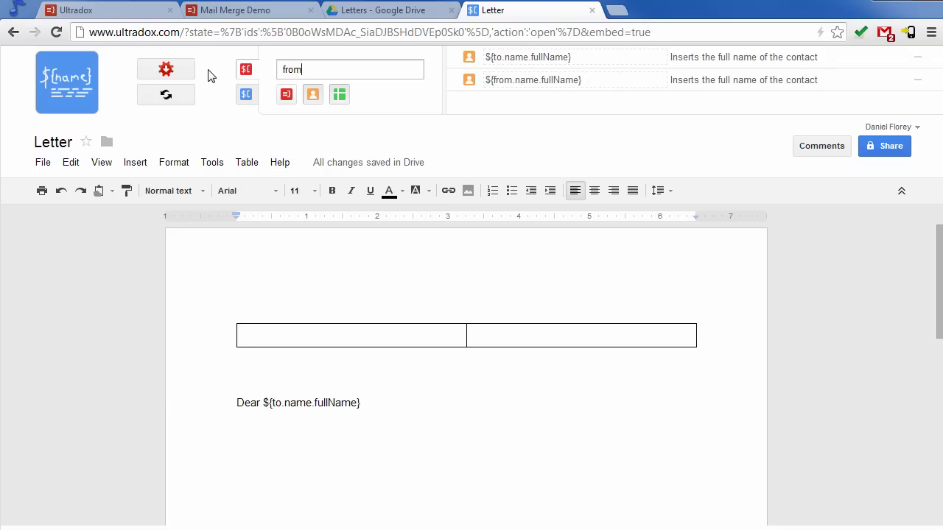
{"action": "left_click", "coordinate": [525, 86]}
{"action": "key", "text": "ctrl+c"}
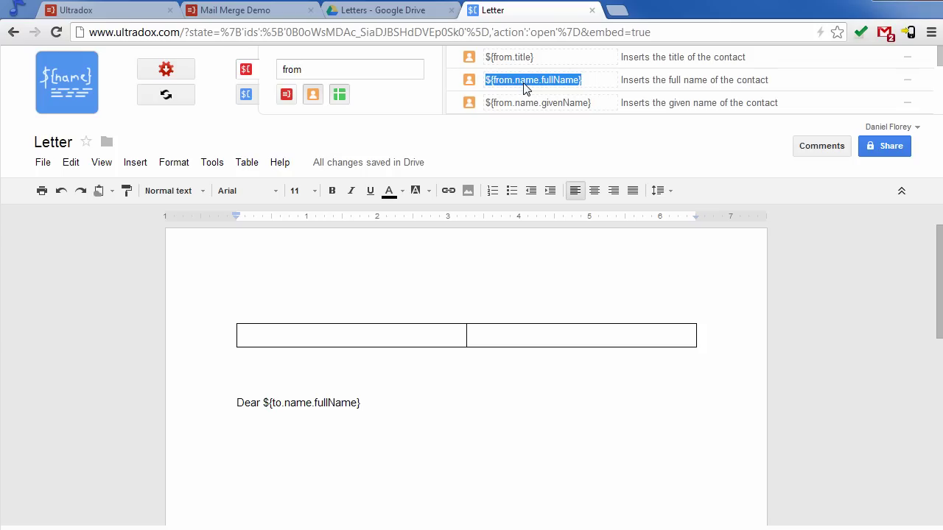
{"action": "left_click", "coordinate": [370, 334]}
{"action": "key", "text": "ctrl+v"}
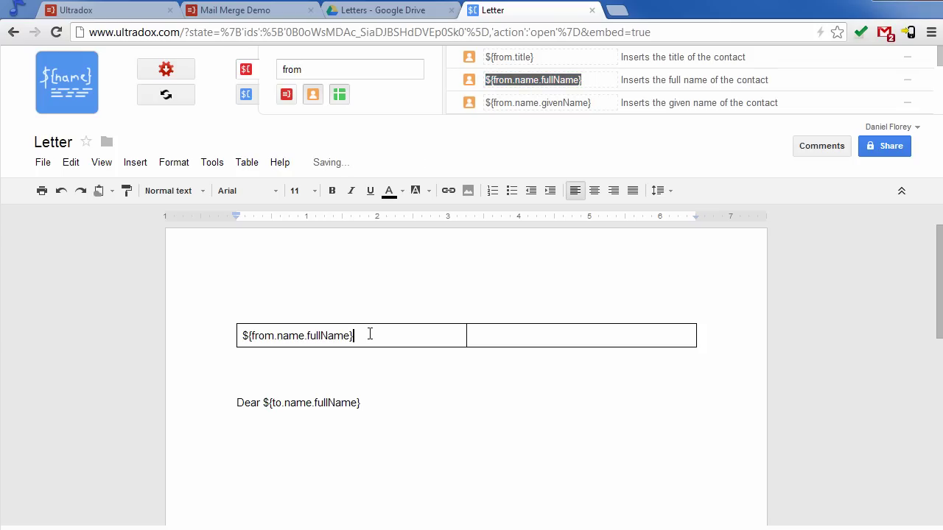
{"action": "type", "text": ","}
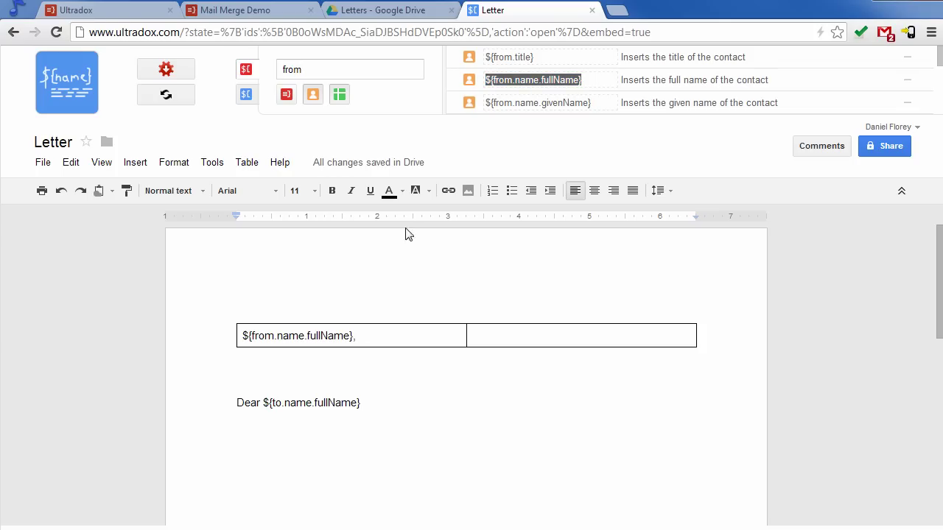
- Filter the variables by "form" and add ${from.addressWork.formattedAddress} after the sender's name in the table's first cell
{"action": "scroll", "coordinate": [586, 82], "scroll_direction": "down", "scroll_amount": 3}
{"action": "scroll", "coordinate": [589, 87], "scroll_direction": "down", "scroll_amount": 3}
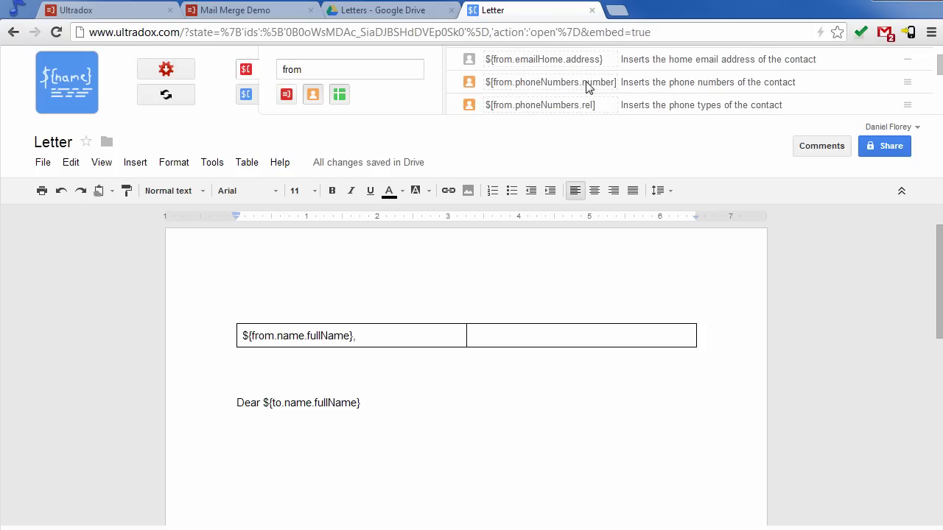
{"action": "left_click_drag", "start_coordinate": [404, 71], "coordinate": [213, 74]}
{"action": "type", "text": "form"}
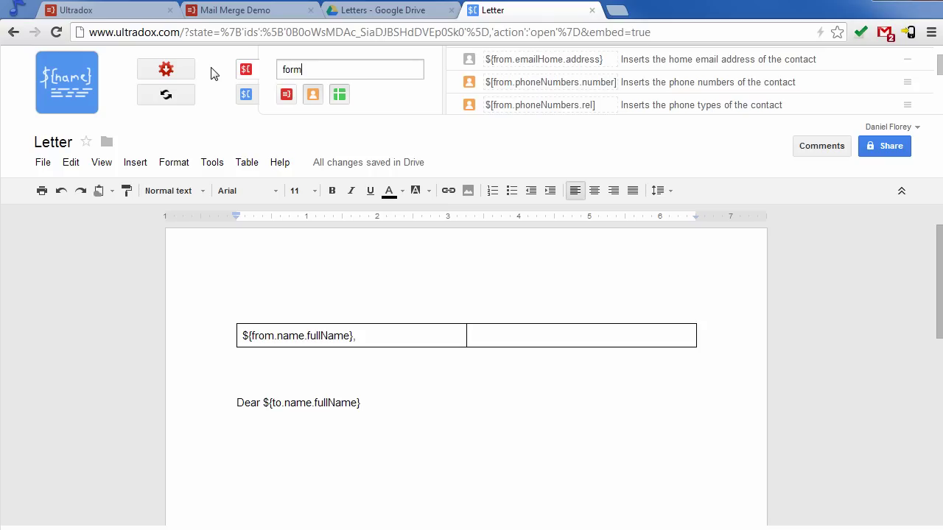
{"action": "left_click", "coordinate": [545, 80]}
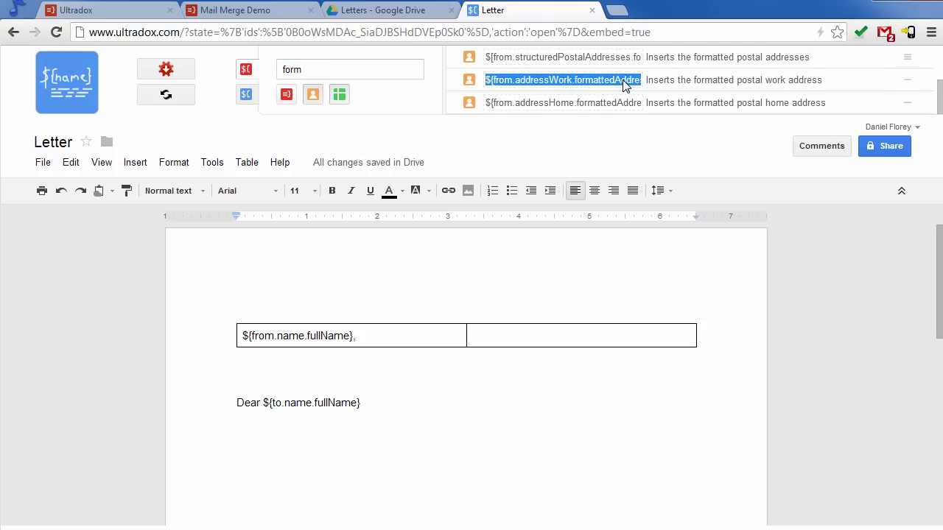
{"action": "left_click", "coordinate": [415, 338]}
{"action": "key", "text": "Return"}
{"action": "type", "text": "${from.addressWork.formattedAddress}"}
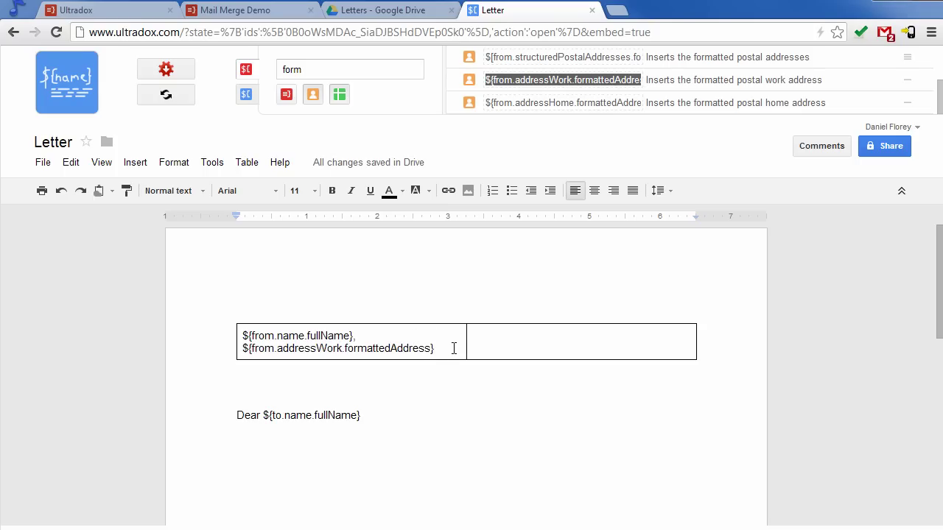
- Format the sender line at font size 8 with underline, and widen the table's first column so the line fits on one row
{"action": "left_click_drag", "start_coordinate": [454, 347], "coordinate": [227, 334]}
{"action": "left_click", "coordinate": [314, 191]}
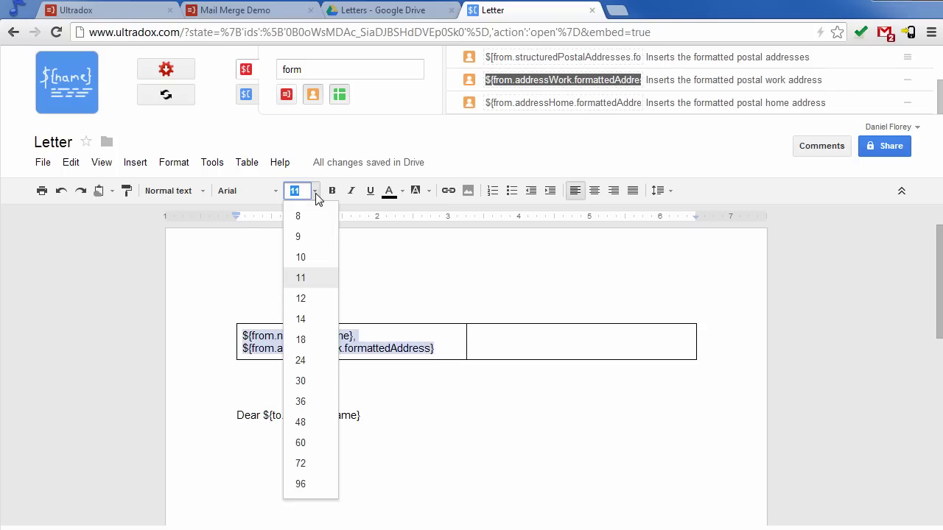
{"action": "left_click", "coordinate": [311, 217]}
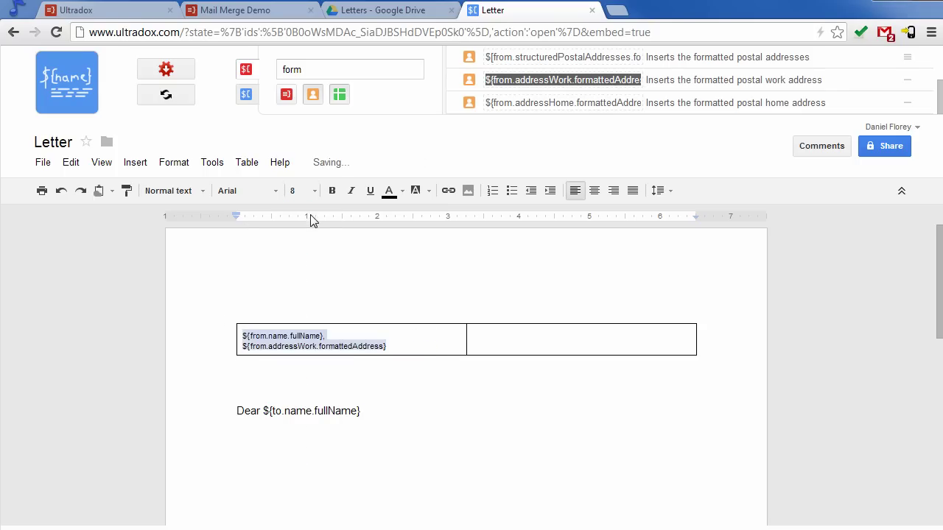
{"action": "left_click", "coordinate": [371, 191]}
{"action": "left_click_drag", "start_coordinate": [467, 332], "coordinate": [512, 332]}
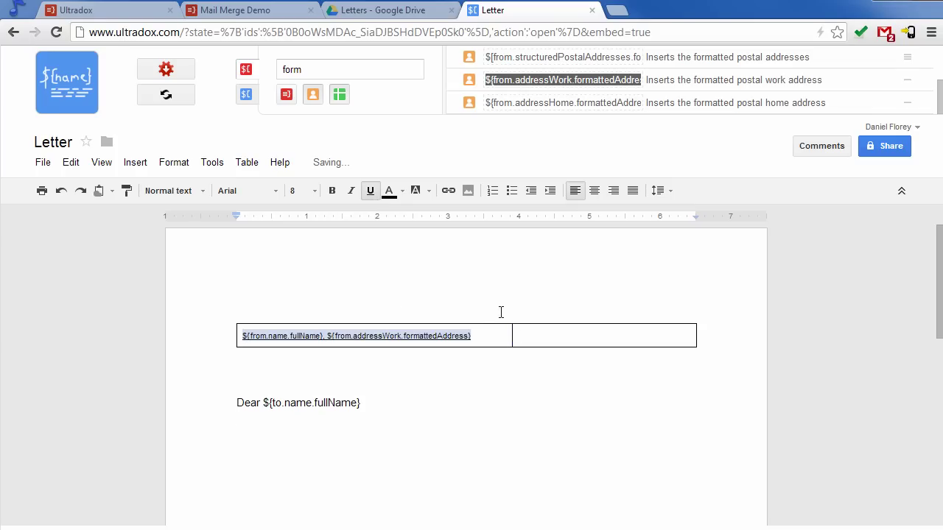
- Generate a preview of the letter, and add a line at font size 11 below the sender line in the table's first cell
{"action": "left_click", "coordinate": [166, 70]}
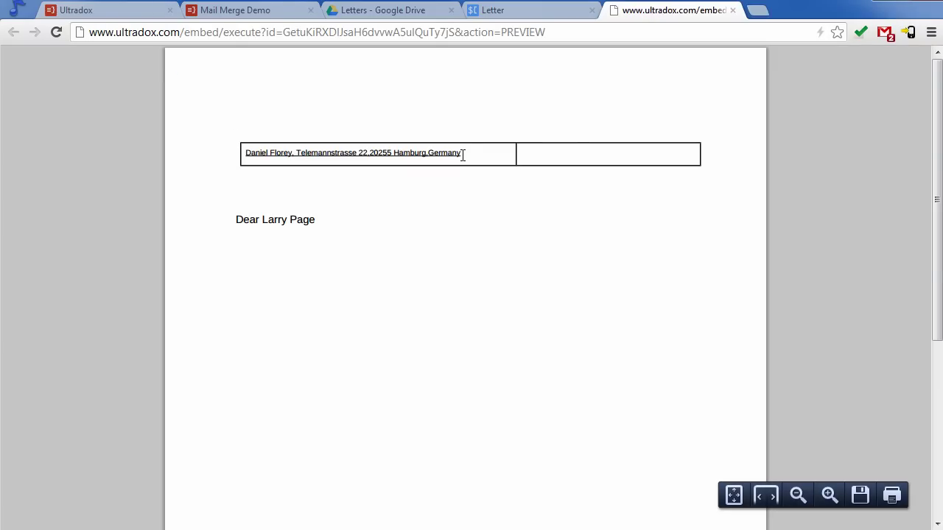
{"action": "left_click", "coordinate": [510, 13]}
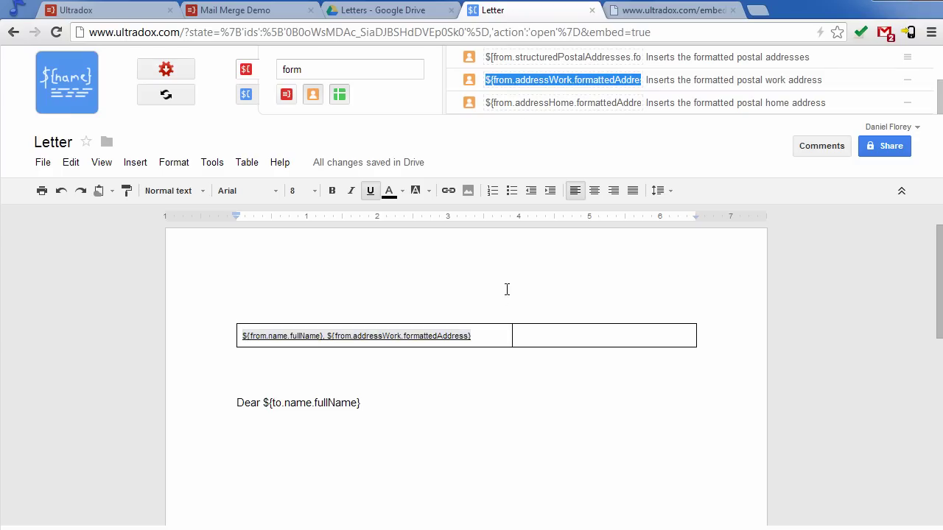
{"action": "left_click", "coordinate": [488, 337]}
{"action": "key", "text": "Return"}
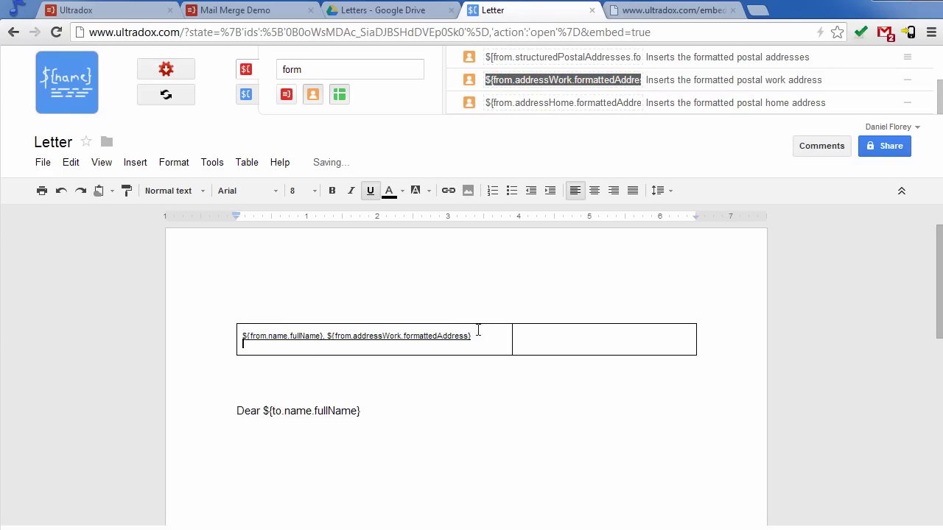
{"action": "left_click", "coordinate": [315, 191]}
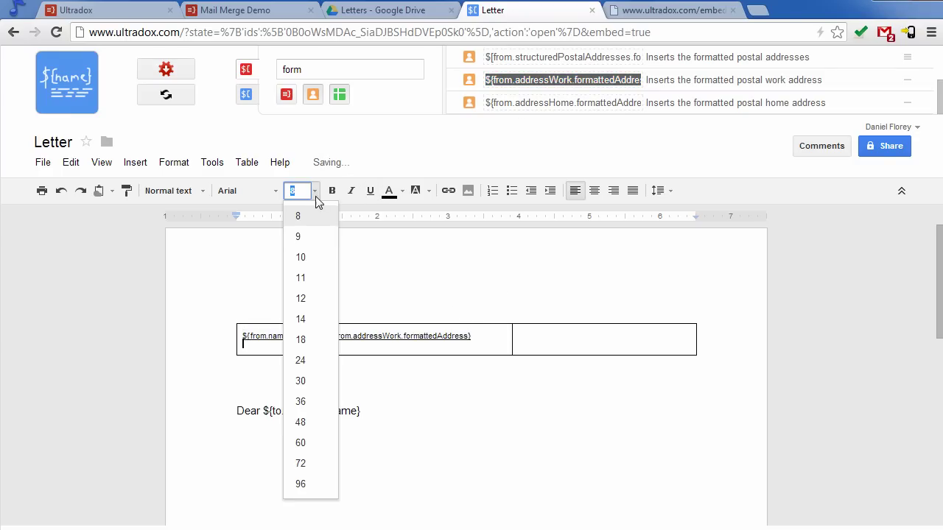
{"action": "left_click", "coordinate": [302, 278]}
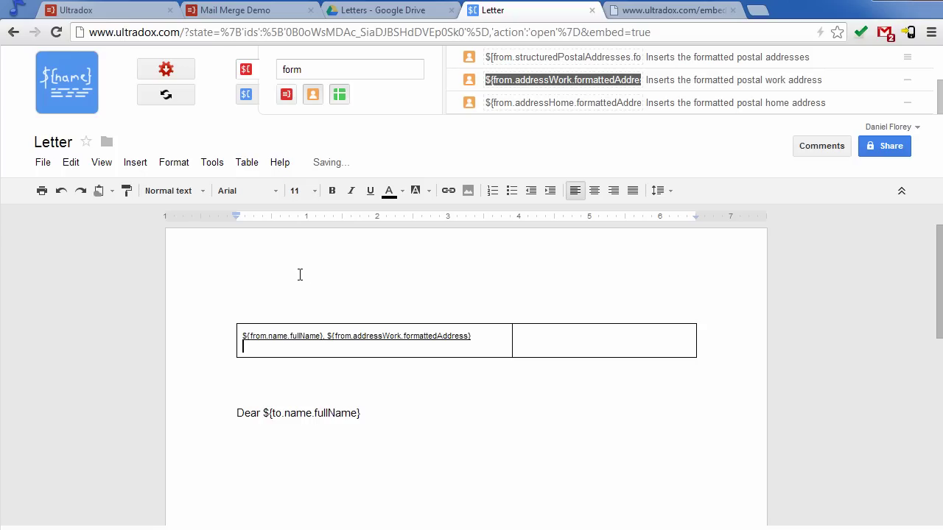
- Filter the variables by "to" and insert ${to.name.fullName} below the sender line, separated from it by a blank line
{"action": "left_click", "coordinate": [375, 71]}
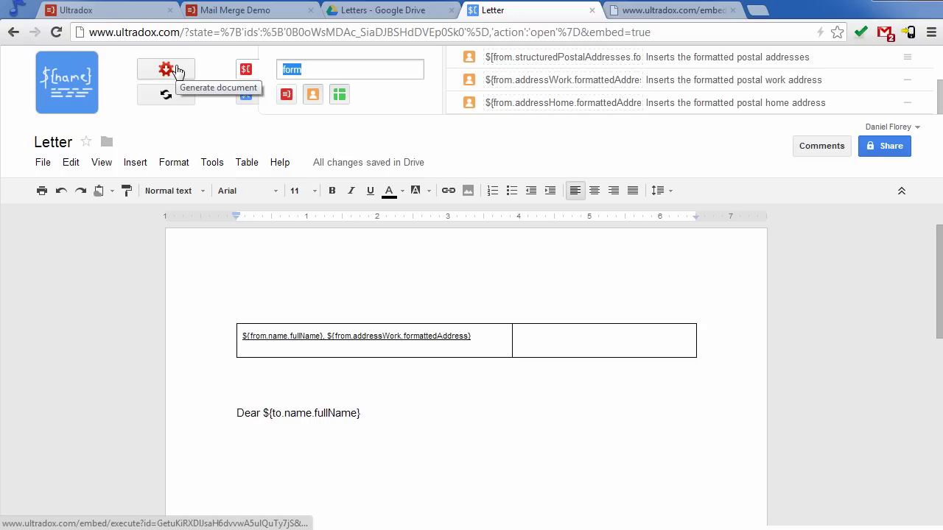
{"action": "type", "text": "to"}
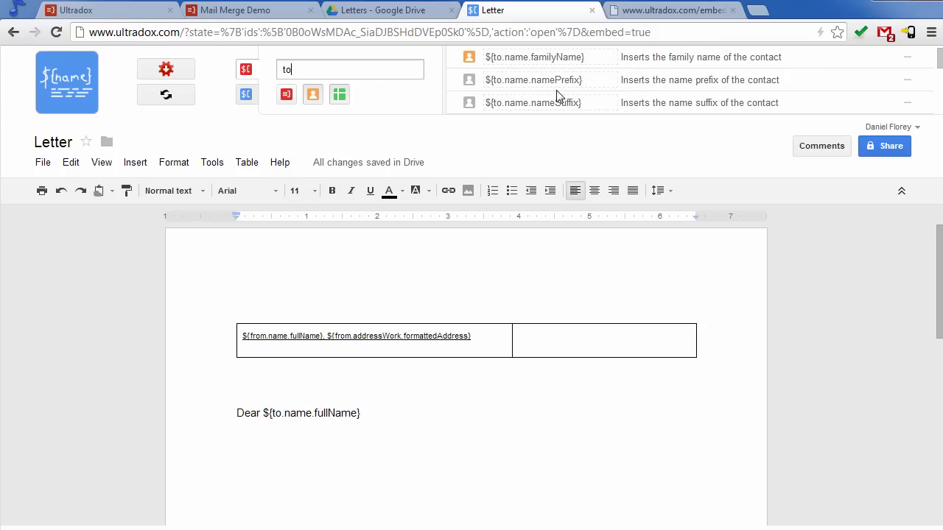
{"action": "scroll", "coordinate": [562, 88], "scroll_direction": "up", "scroll_amount": 2}
{"action": "left_click", "coordinate": [562, 81]}
{"action": "key", "text": "ctrl+c"}
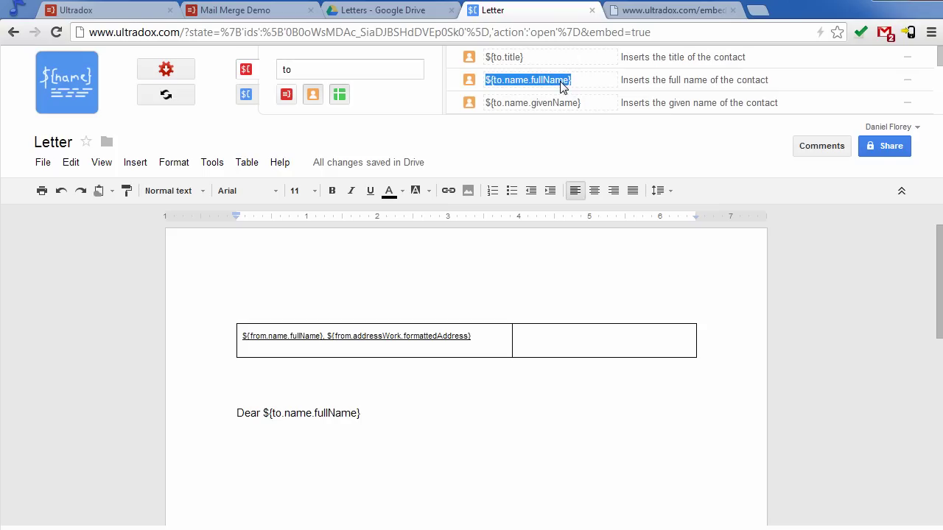
{"action": "left_click", "coordinate": [411, 350]}
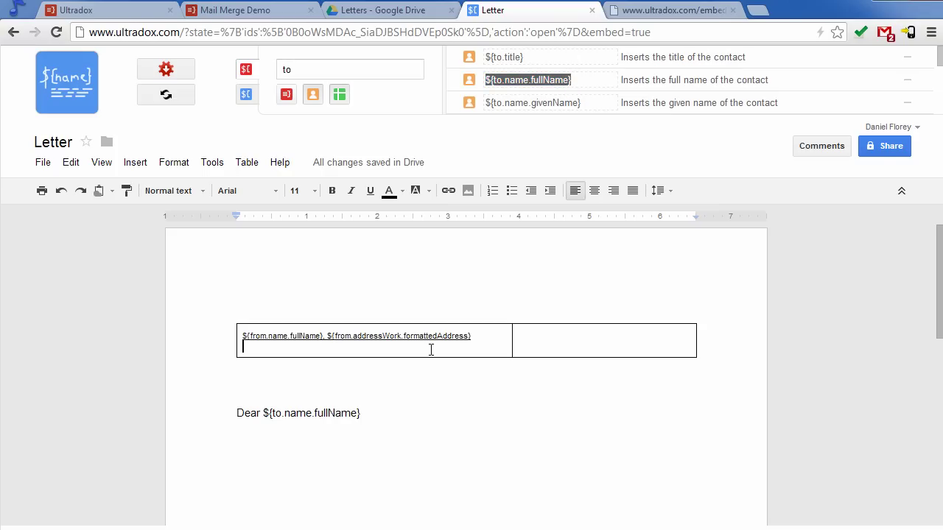
{"action": "key", "text": "ctrl+v"}
{"action": "key", "text": "Return"}
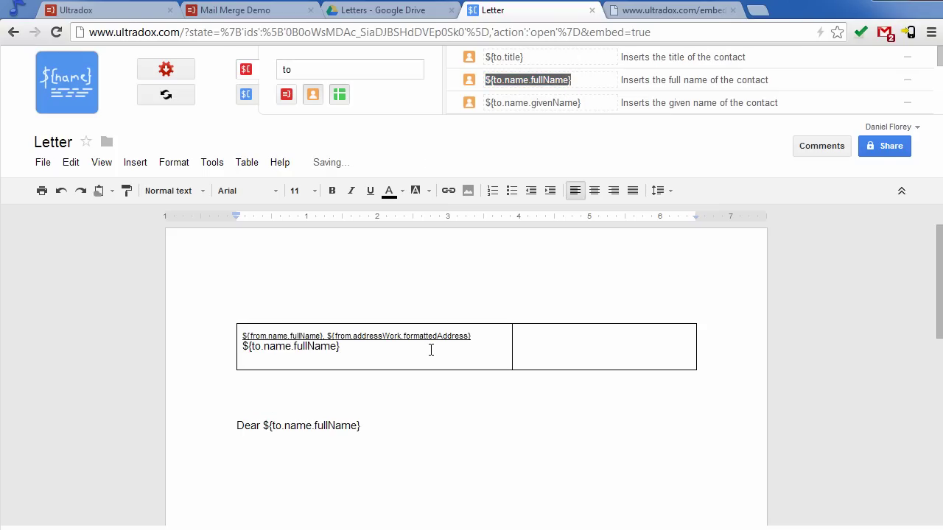
{"action": "left_click", "coordinate": [488, 333]}
{"action": "key", "text": "Return"}
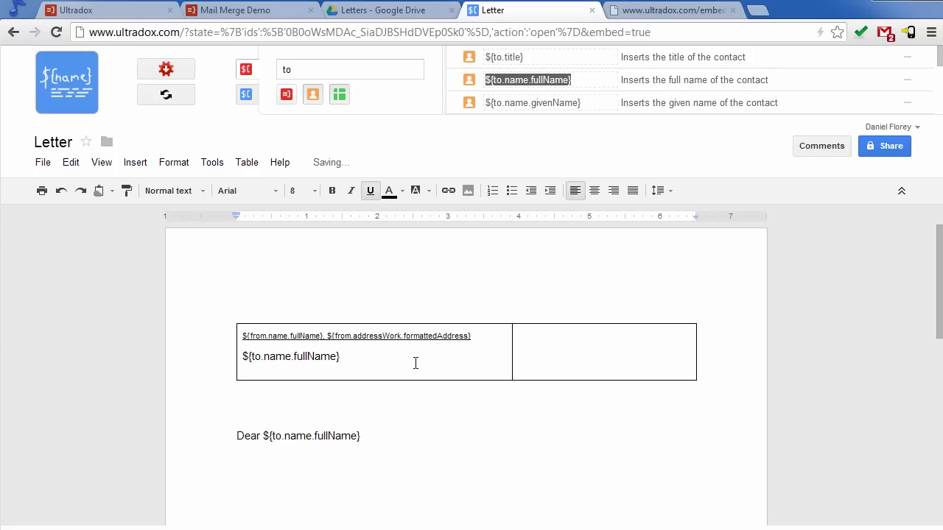
- Filter the variables by "addressWork.f", insert ${to.addressWork.formattedAddress} below the recipient's name, and refresh the letter preview
{"action": "left_click", "coordinate": [415, 363]}
{"action": "double_click", "coordinate": [281, 69]}
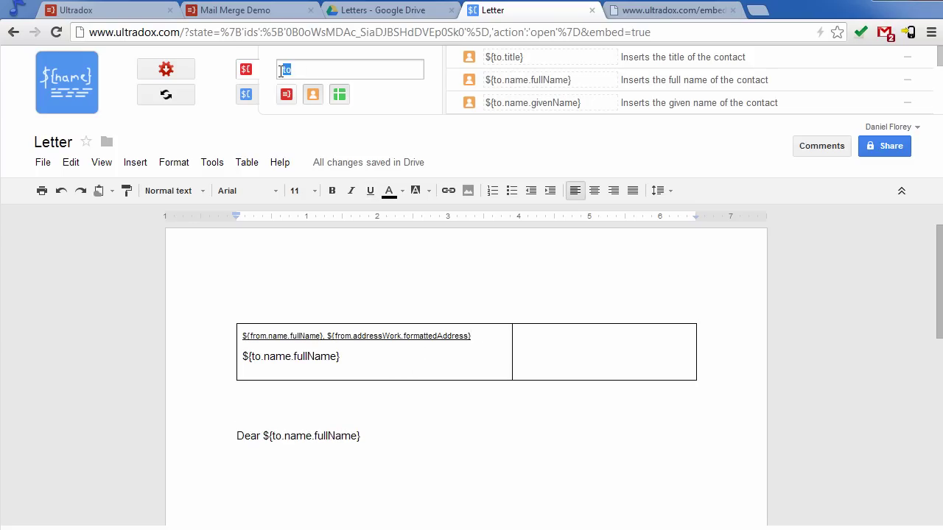
{"action": "type", "text": "addressWork f"}
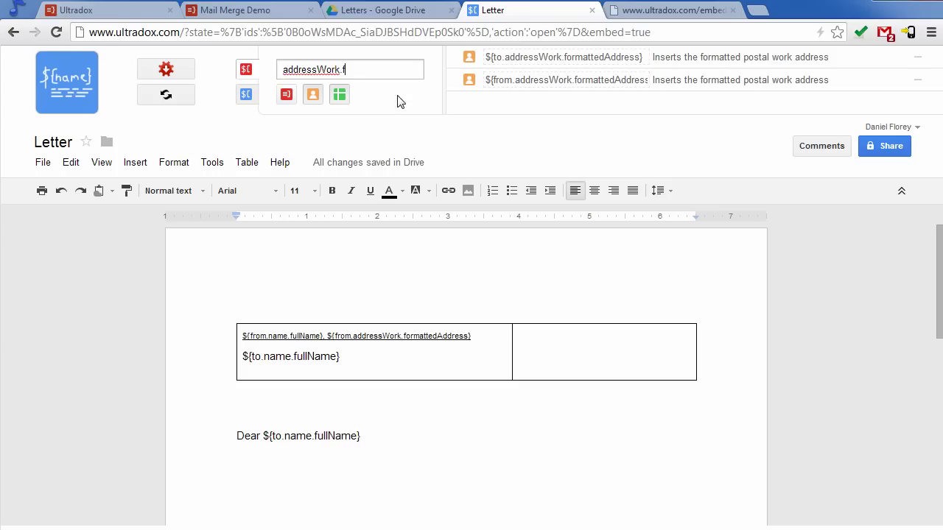
{"action": "left_click", "coordinate": [514, 63]}
{"action": "key", "text": "ctrl+c"}
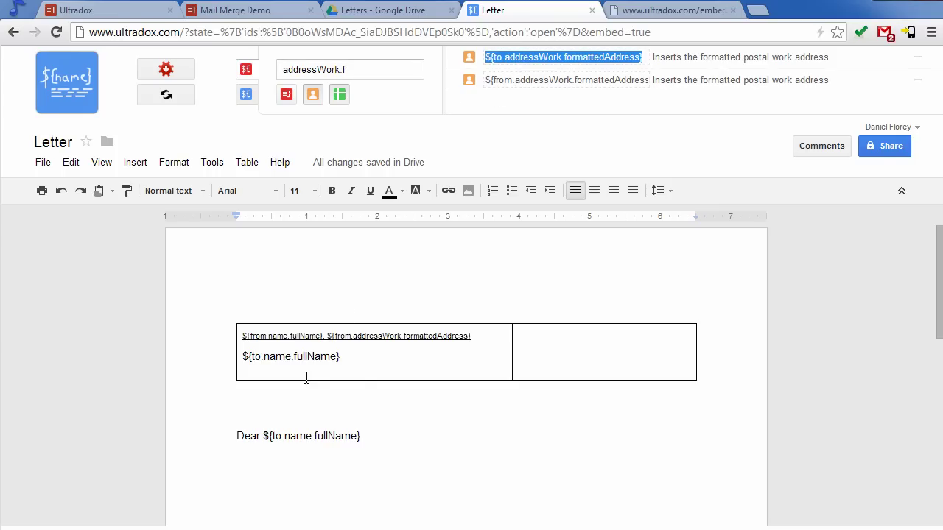
{"action": "left_click", "coordinate": [314, 373]}
{"action": "key", "text": "ctrl+v"}
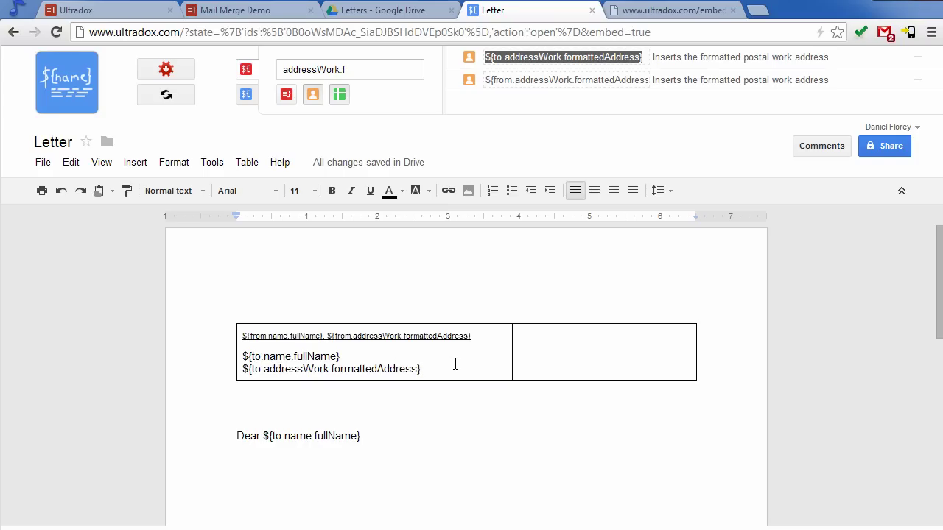
{"action": "left_click", "coordinate": [683, 12]}
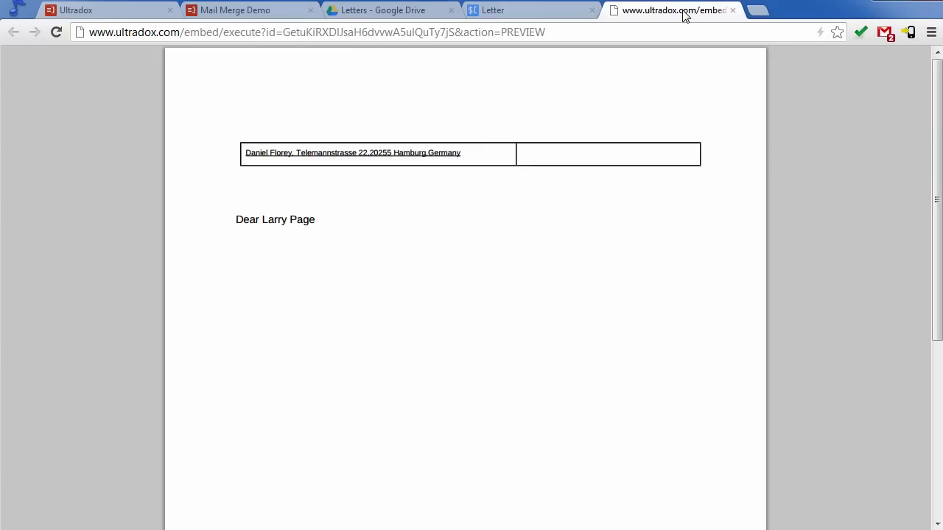
{"action": "left_click", "coordinate": [56, 33]}
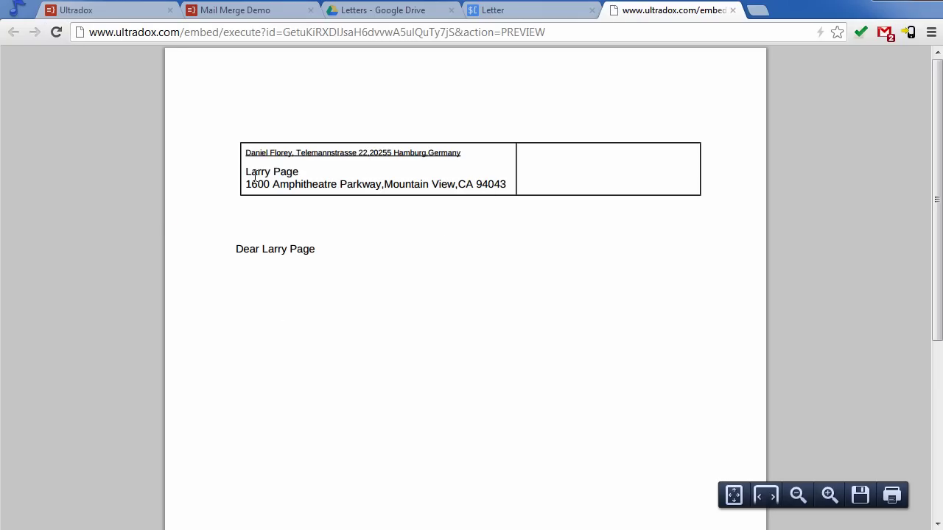
- Add the modifier ;newline(,) inside the recipient's formatted address variable and refresh the letter preview
{"action": "left_click", "coordinate": [537, 11]}
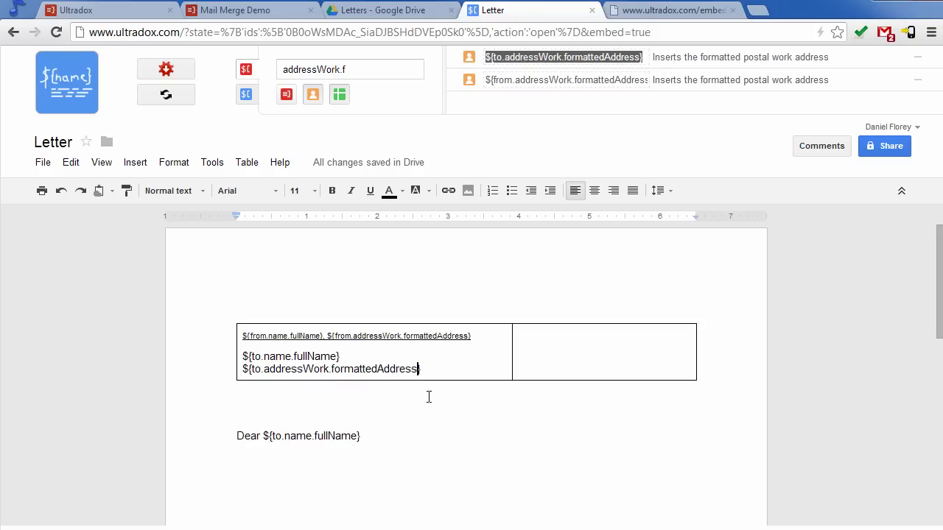
{"action": "type", "text": ";newline(,"}
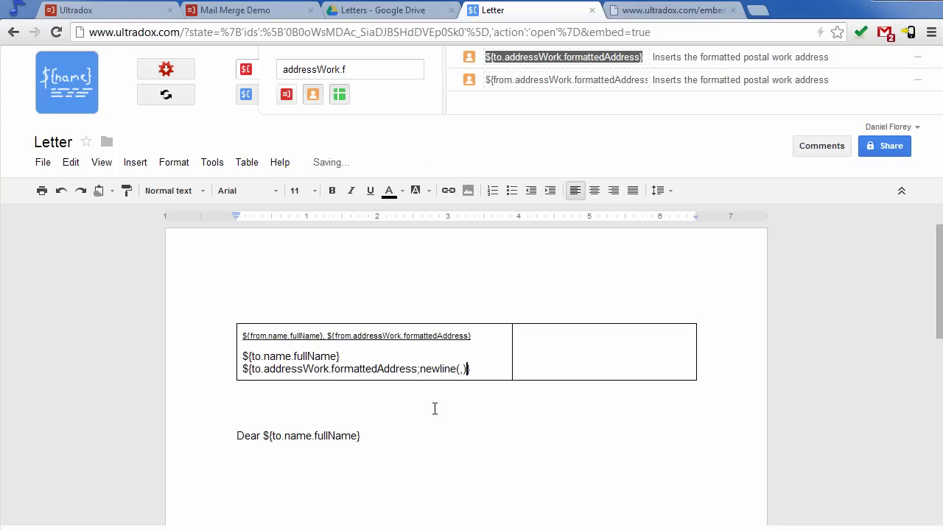
{"action": "type", "text": ")"}
{"action": "left_click", "coordinate": [666, 16]}
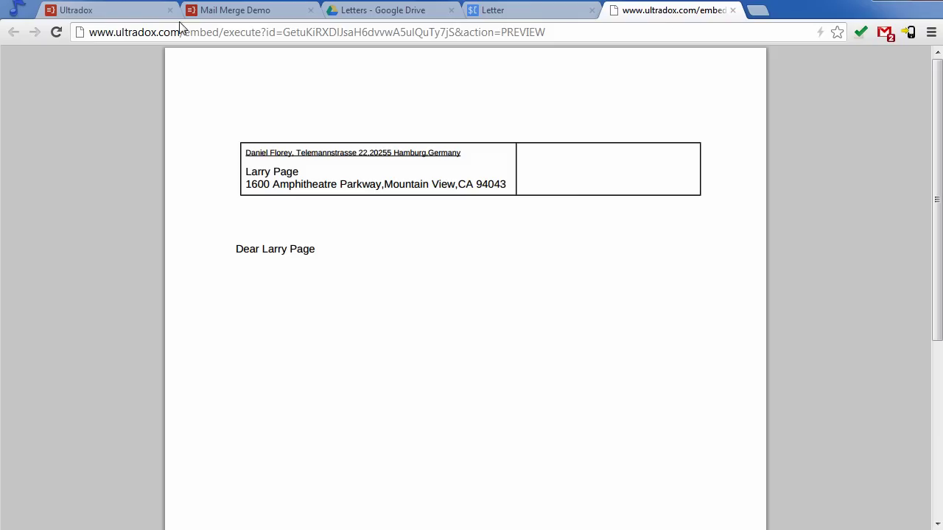
{"action": "left_click", "coordinate": [57, 32]}
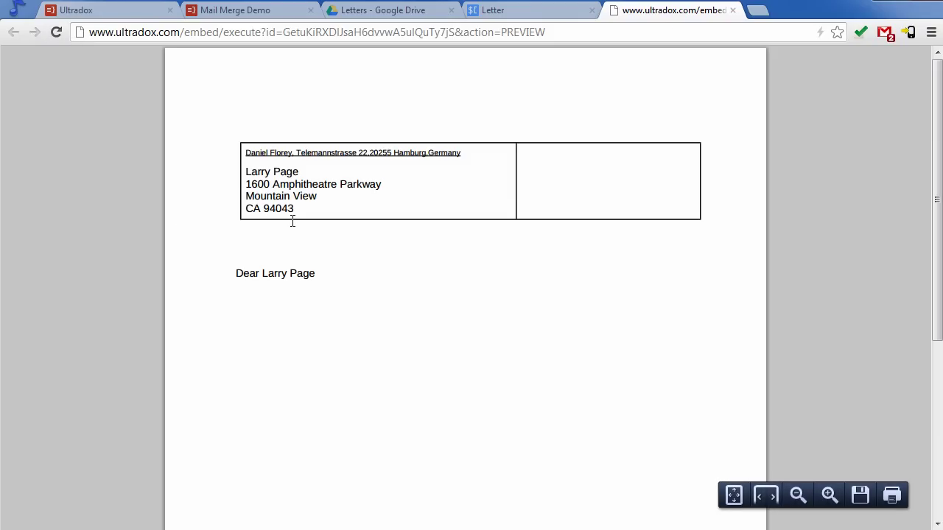
- Enter ${to.addressWork;map(width=3cm;height=3cm)} in the table's second cell, reusing the copied variable start, and refresh the letter preview
{"action": "left_click", "coordinate": [517, 11]}
{"action": "left_click_drag", "start_coordinate": [328, 369], "coordinate": [235, 370]}
{"action": "key", "text": "ctrl+c"}
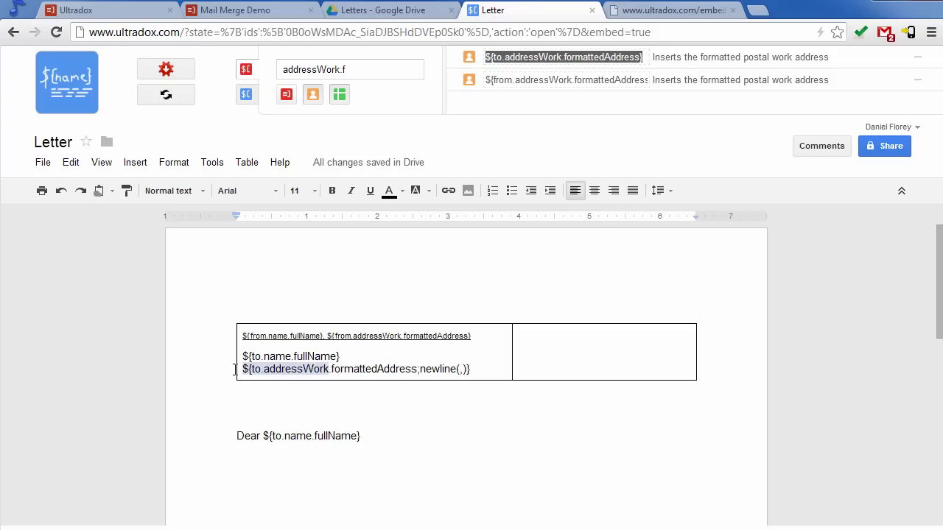
{"action": "left_click", "coordinate": [600, 348]}
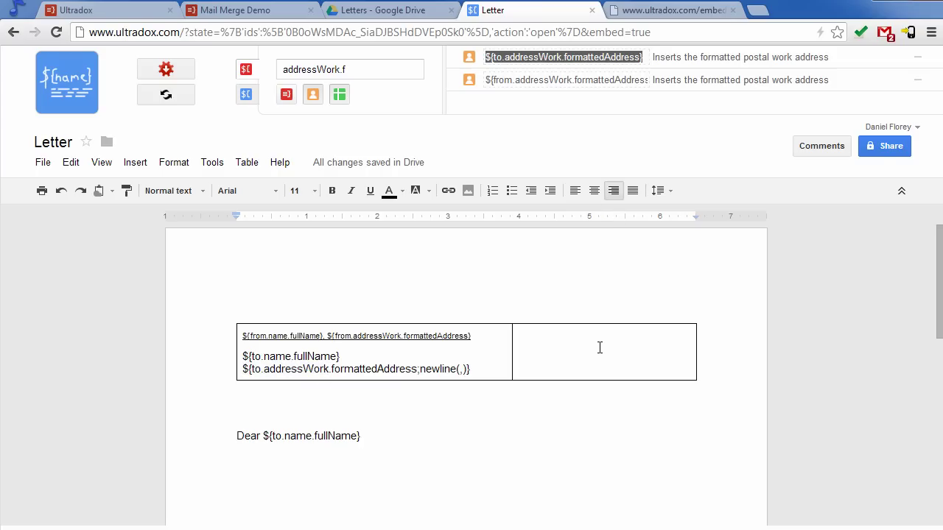
{"action": "key", "text": "ctrl+v"}
{"action": "type", "text": ";map"}
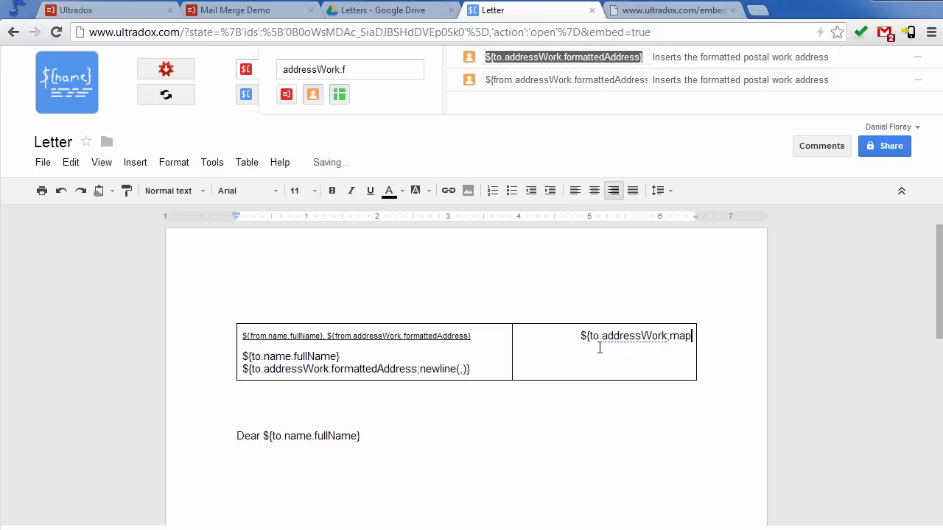
{"action": "type", "text": "(width="}
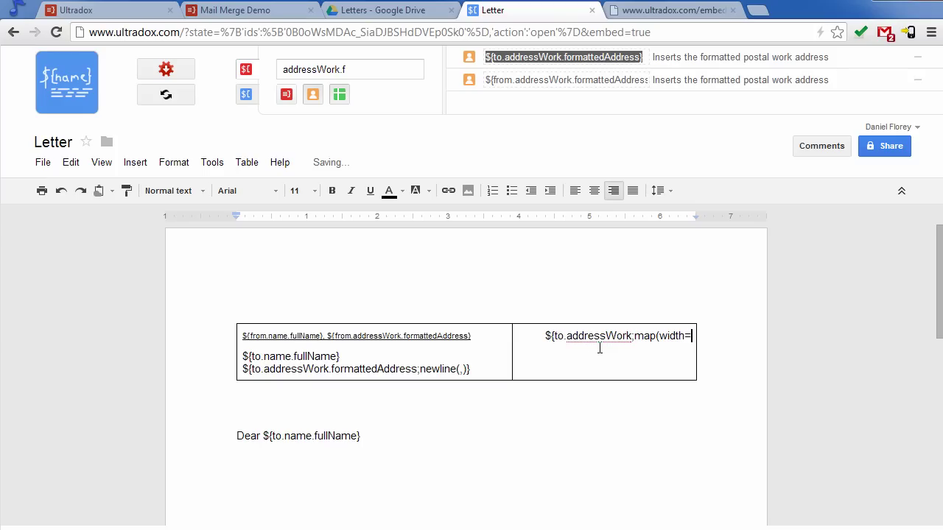
{"action": "type", "text": "3cm; heigh"}
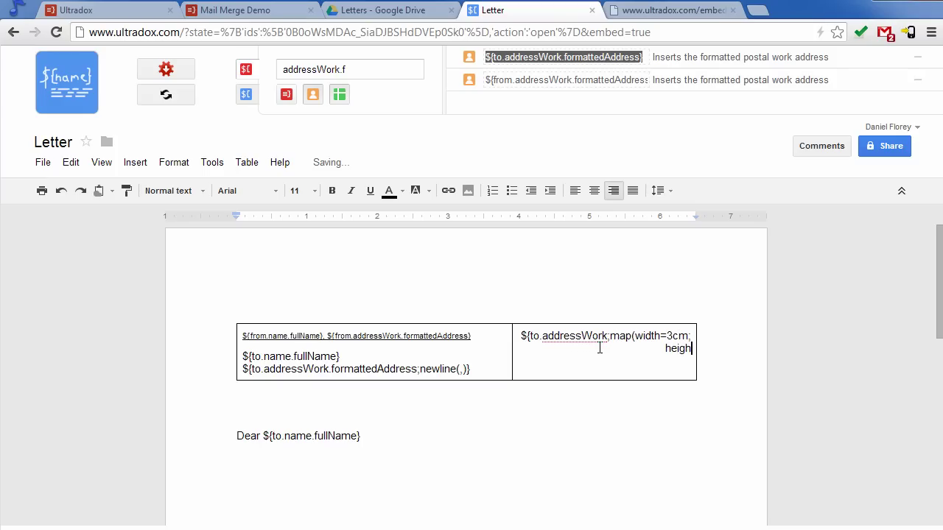
{"action": "type", "text": "t=3cm)}"}
{"action": "left_click", "coordinate": [658, 12]}
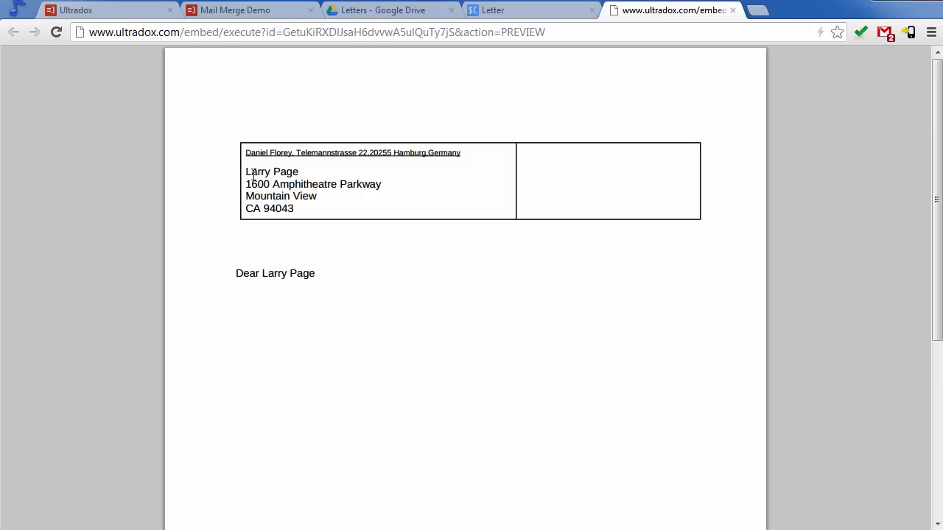
{"action": "left_click", "coordinate": [56, 34]}
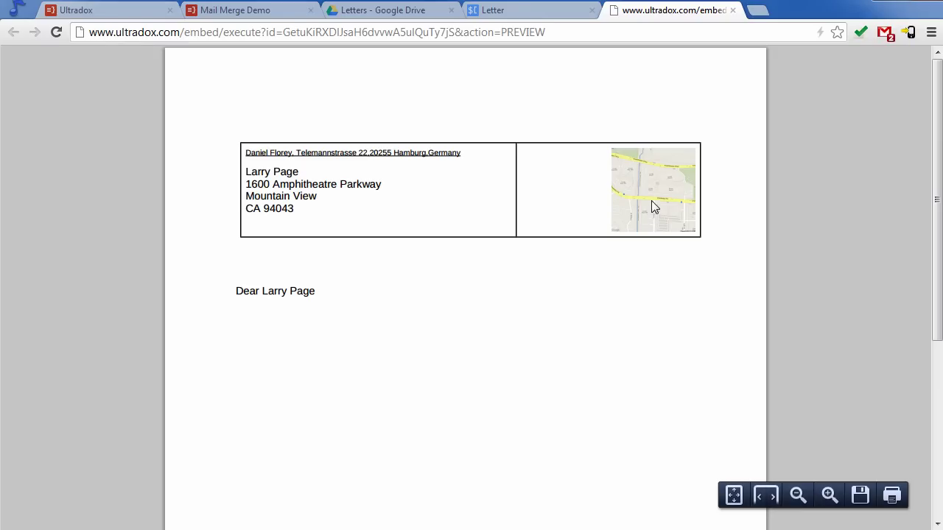
- Set the letter table's border colour to white and its cell padding to 0
{"action": "left_click", "coordinate": [505, 10]}
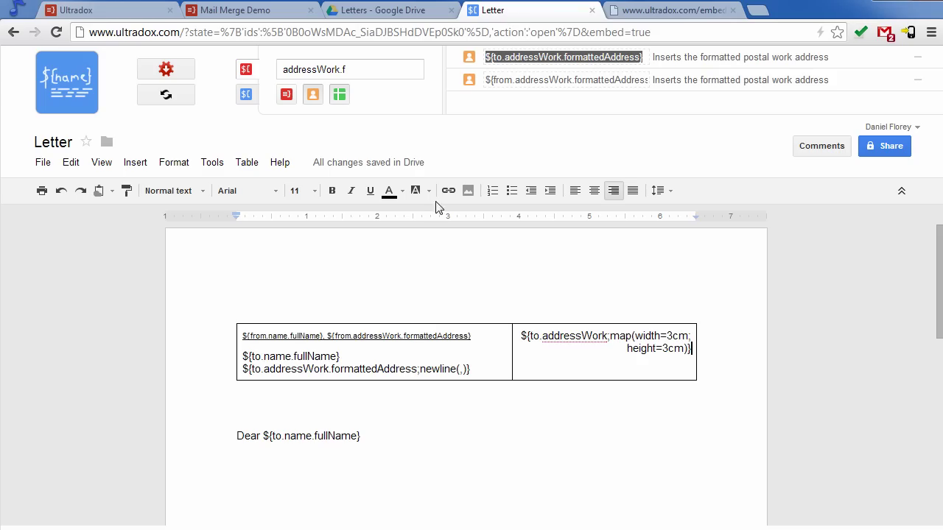
{"action": "left_click_drag", "start_coordinate": [468, 356], "coordinate": [546, 351]}
{"action": "right_click", "coordinate": [560, 351]}
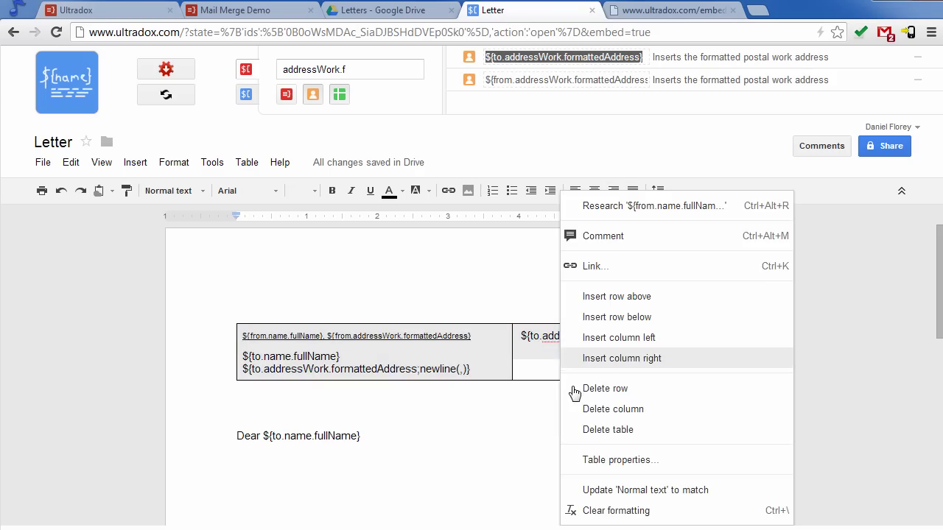
{"action": "left_click", "coordinate": [621, 460]}
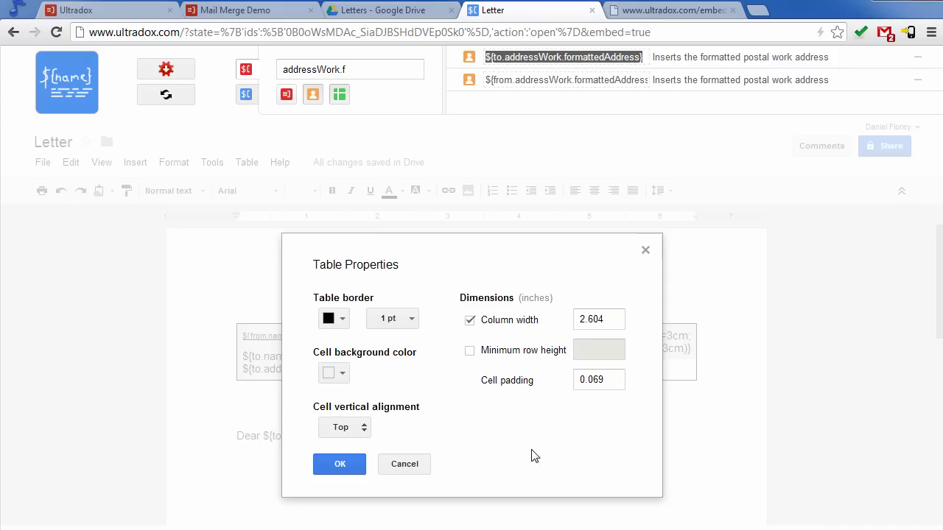
{"action": "left_click", "coordinate": [333, 321]}
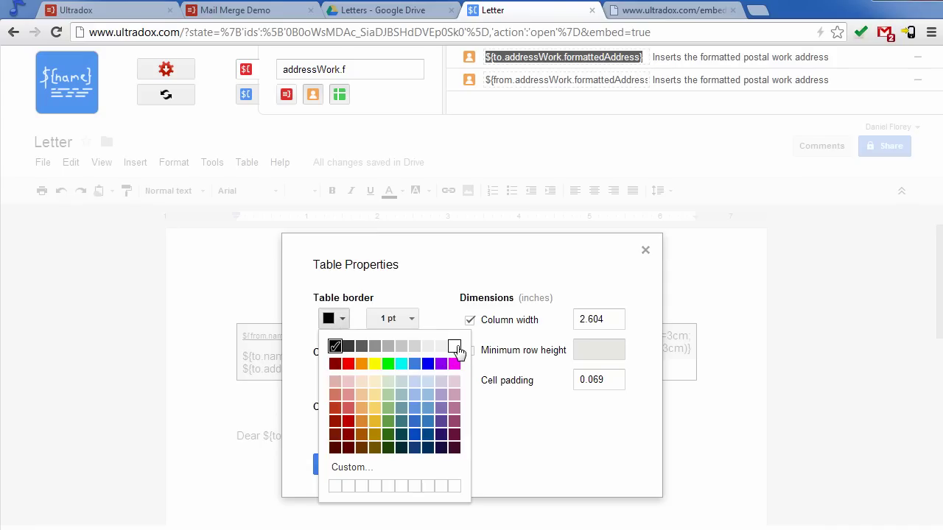
{"action": "left_click", "coordinate": [454, 344]}
{"action": "double_click", "coordinate": [604, 379]}
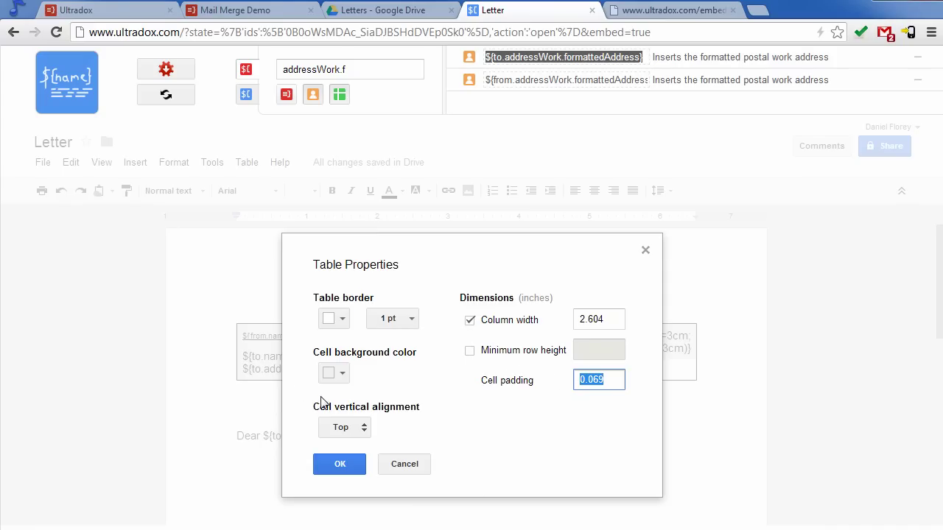
{"action": "type", "text": "0"}
{"action": "left_click", "coordinate": [321, 466]}
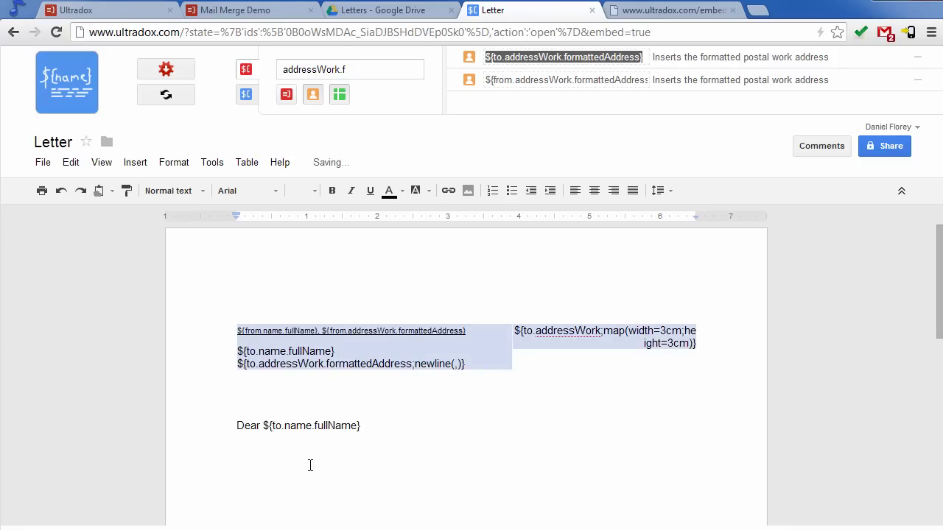
{"action": "left_click", "coordinate": [426, 430]}
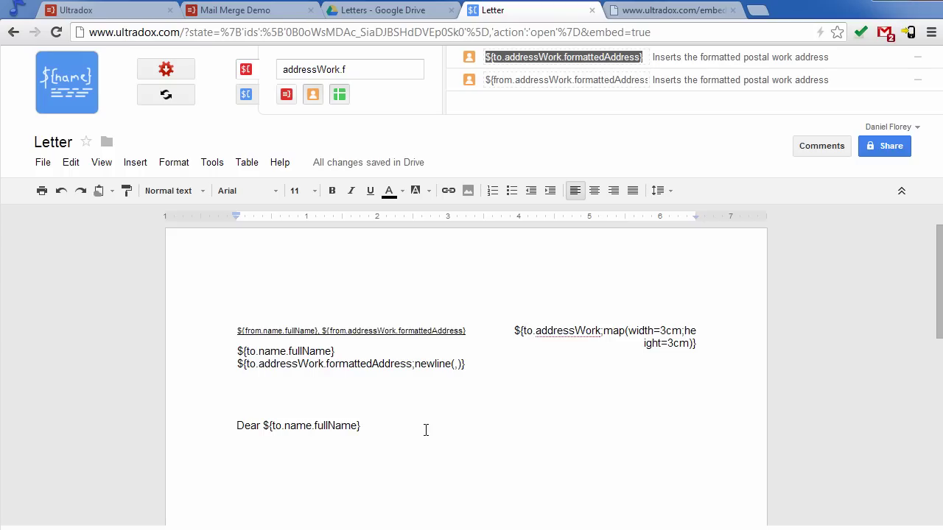
- Add a comma after the salutation and write "Check out our new application Ultradox!" and "Regards," on separate lines below it
{"action": "type", "text": "m"}
{"action": "key", "text": "BackSpace"}
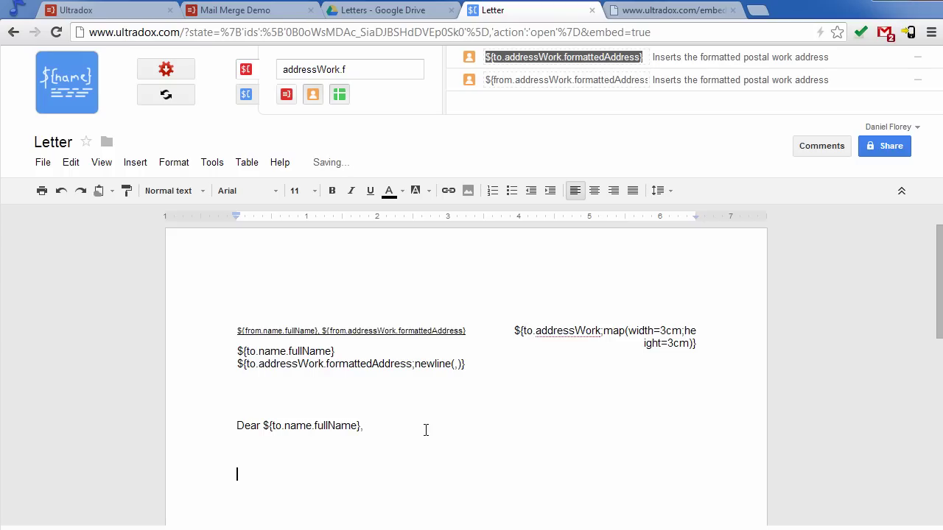
{"action": "key", "text": "Return"}
{"action": "key", "text": "Return"}
{"action": "type", "text": "Check out our new application "}
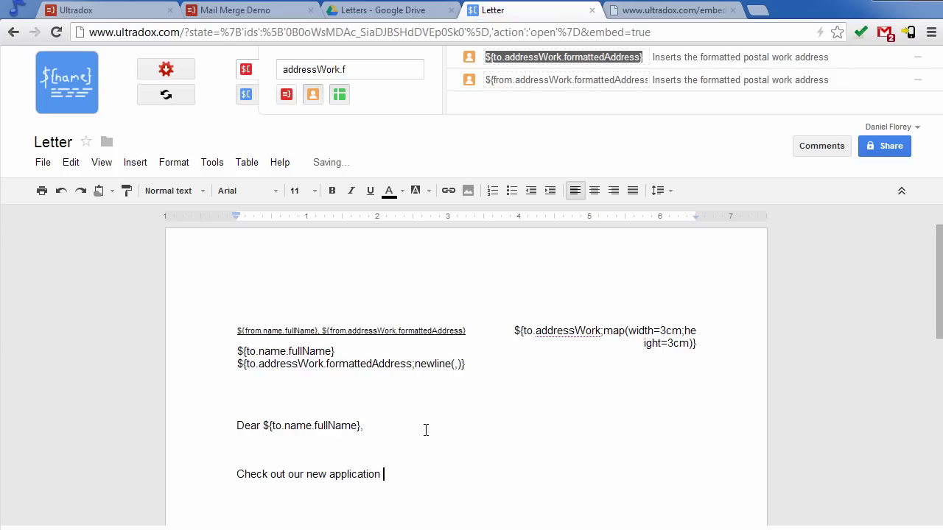
{"action": "type", "text": "Ultradox!"}
{"action": "key", "text": "Return"}
{"action": "scroll", "coordinate": [428, 430], "scroll_direction": "down", "scroll_amount": 1}
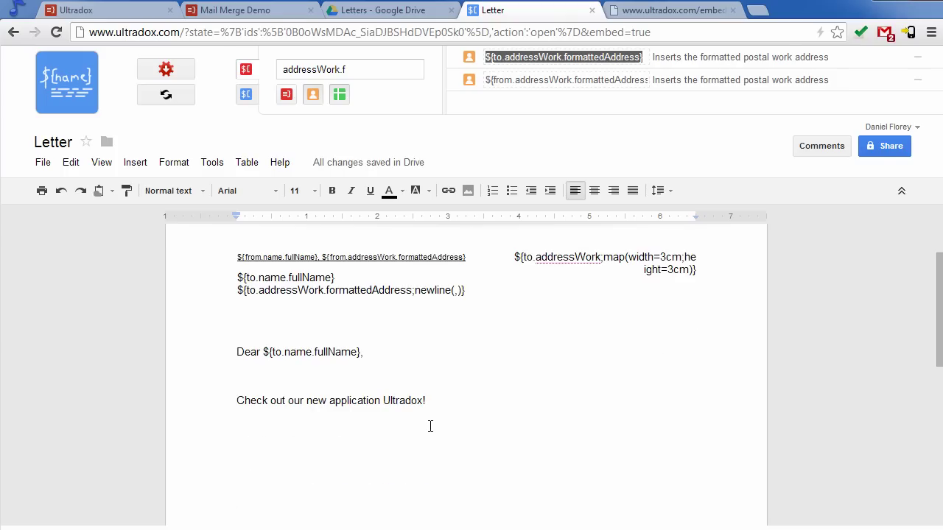
{"action": "type", "text": "Regards,"}
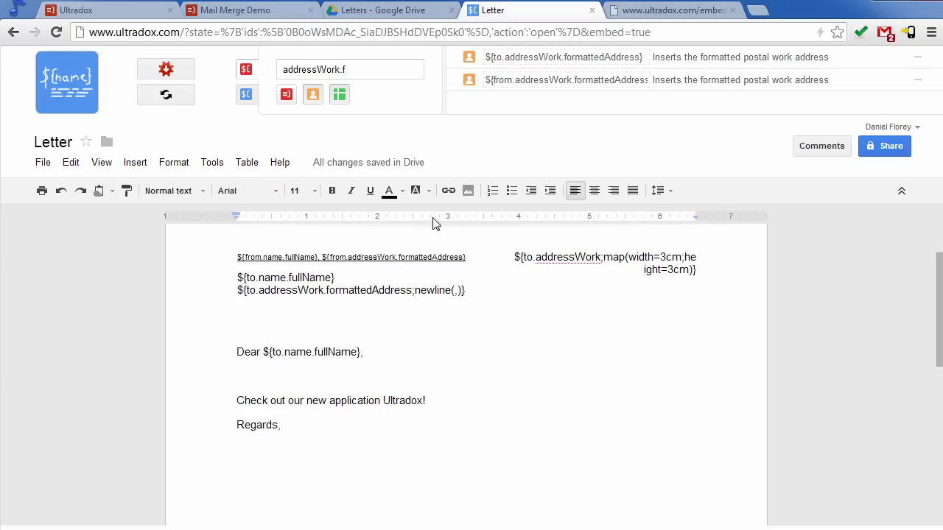
- Filter the variables by "fullN", insert ${from.name.fullName} below "Regards,", and refresh the letter preview
{"action": "left_click_drag", "start_coordinate": [347, 70], "coordinate": [252, 70]}
{"action": "type", "text": "f"}
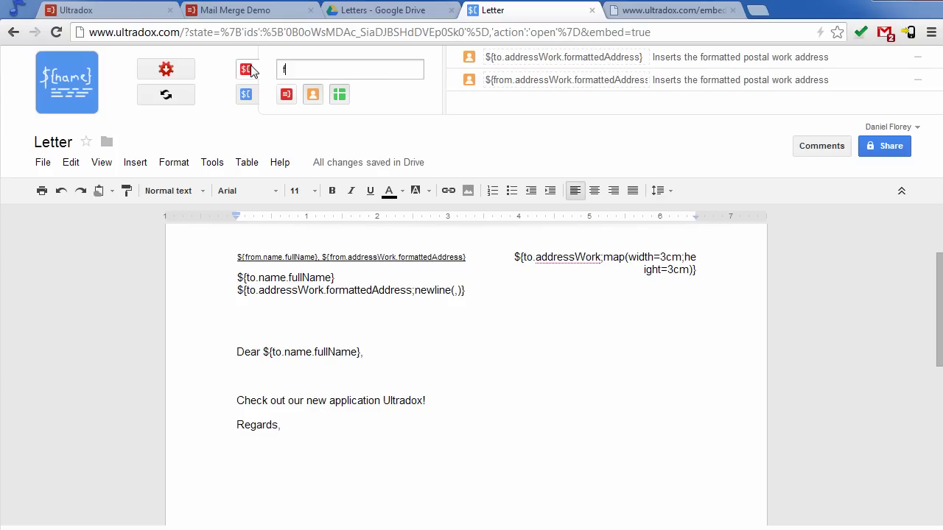
{"action": "type", "text": "ullN"}
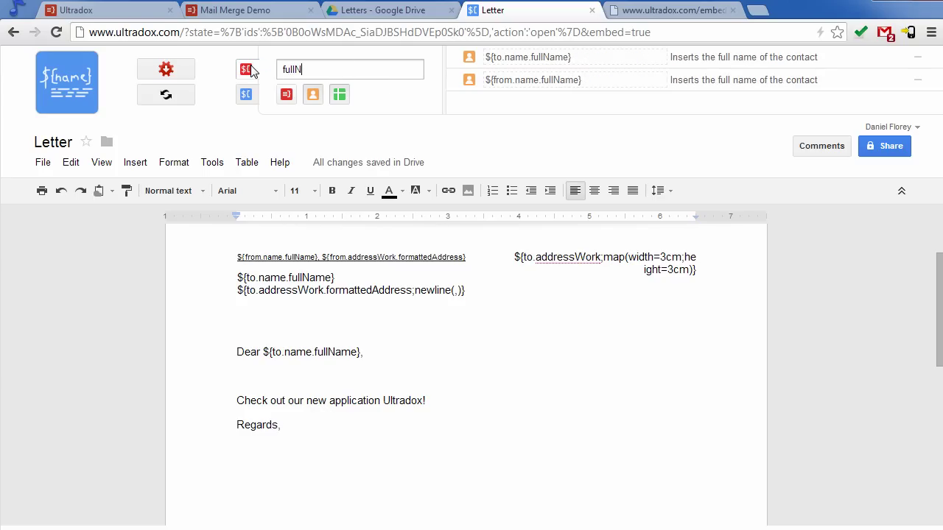
{"action": "left_click", "coordinate": [535, 81]}
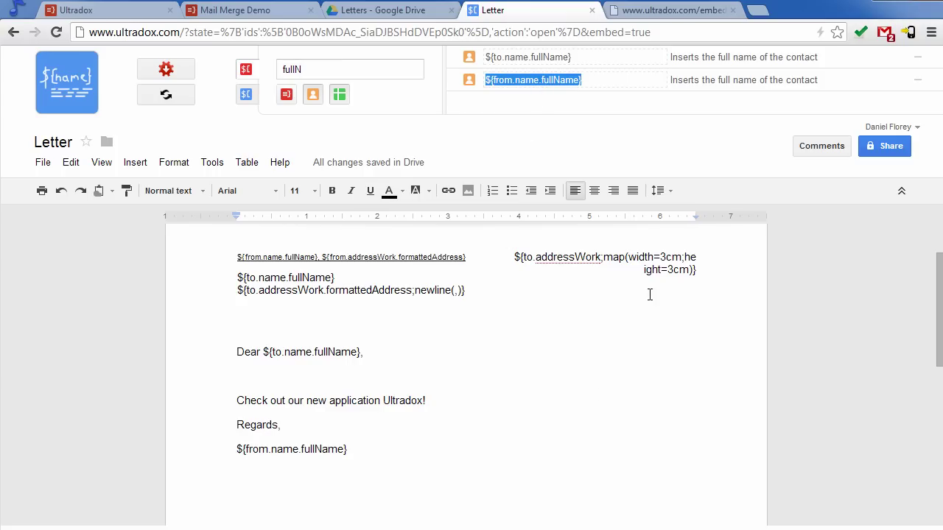
{"action": "left_click", "coordinate": [666, 15]}
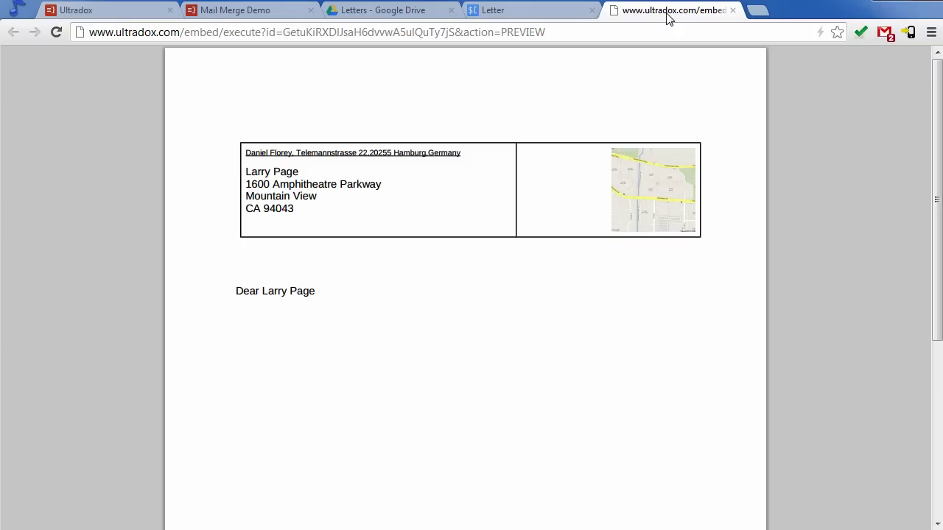
{"action": "left_click", "coordinate": [57, 33]}
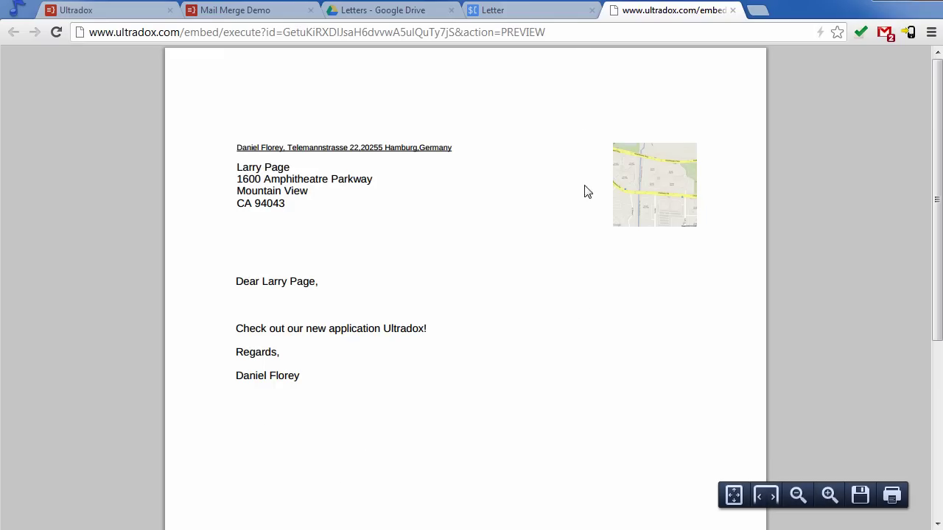
- Return to the letter template, add a footer, and insert ${from.name.fullName} followed by a comma as its first line
{"action": "left_click", "coordinate": [560, 13]}
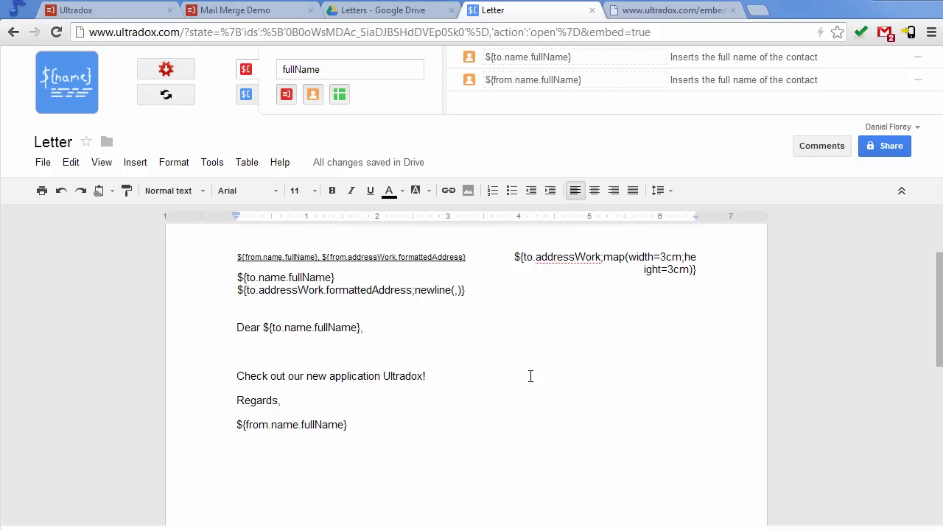
{"action": "left_click", "coordinate": [362, 423]}
{"action": "left_click", "coordinate": [133, 162]}
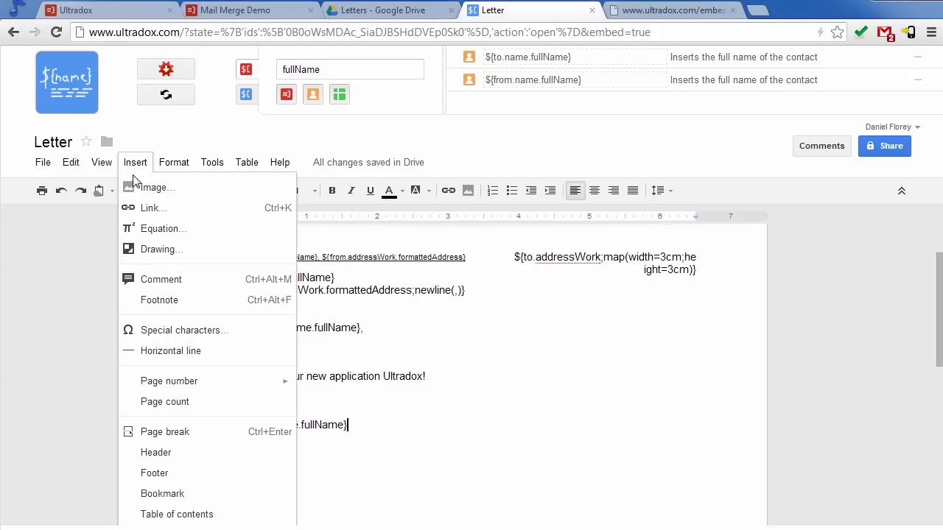
{"action": "left_click", "coordinate": [140, 473]}
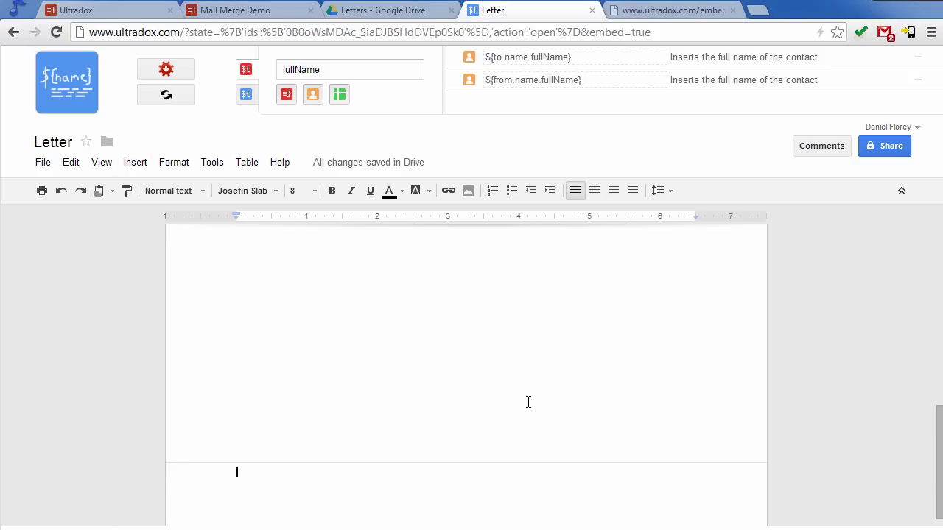
{"action": "left_click", "coordinate": [530, 81]}
{"action": "key", "text": "ctrl+c"}
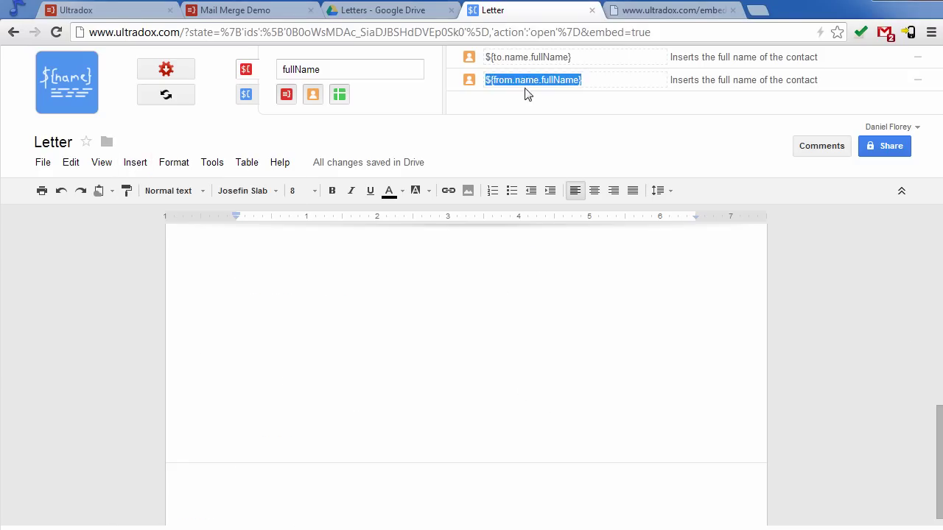
{"action": "left_click", "coordinate": [285, 483]}
{"action": "key", "text": "ctrl+v"}
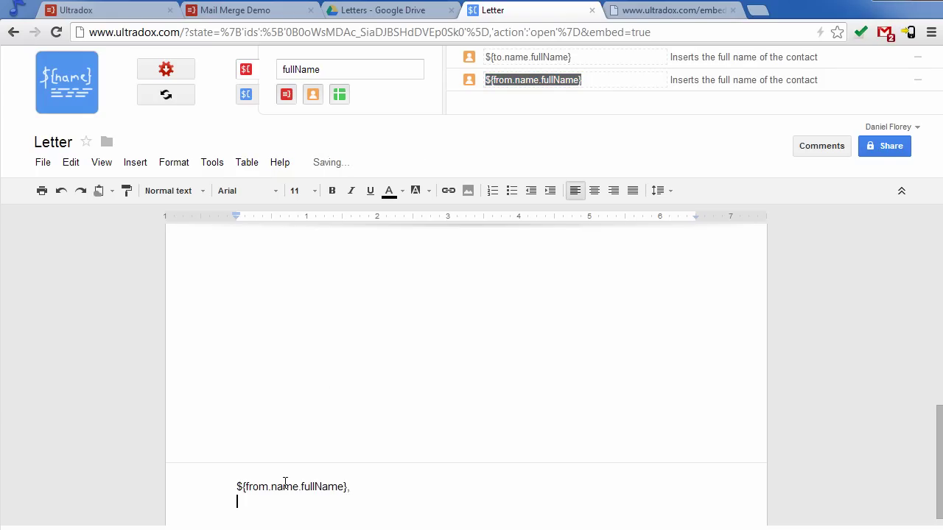
- Filter the variables by "addressWork.f" and add ${from.addressWork.formattedAddress;newline(,)} followed by a comma as the footer's second line
{"action": "left_click", "coordinate": [357, 74]}
{"action": "type", "text": "a"}
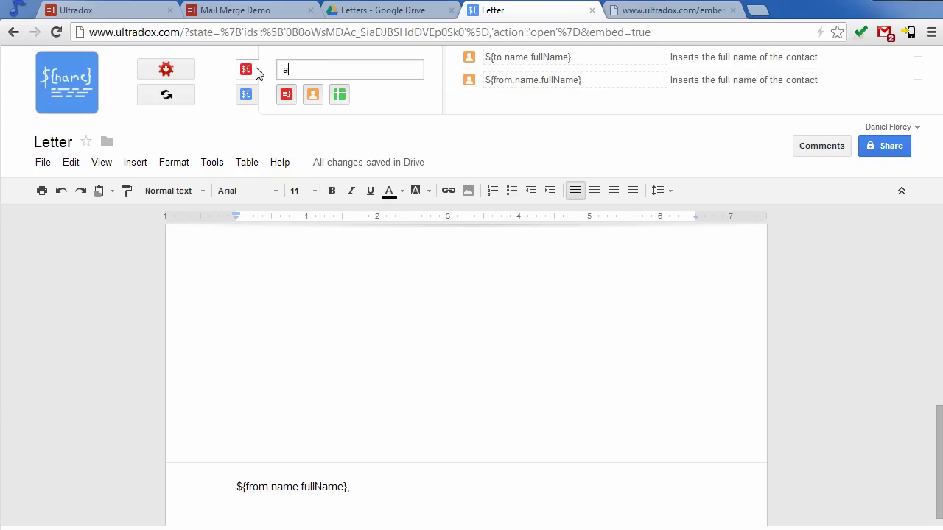
{"action": "type", "text": "ddressWork f"}
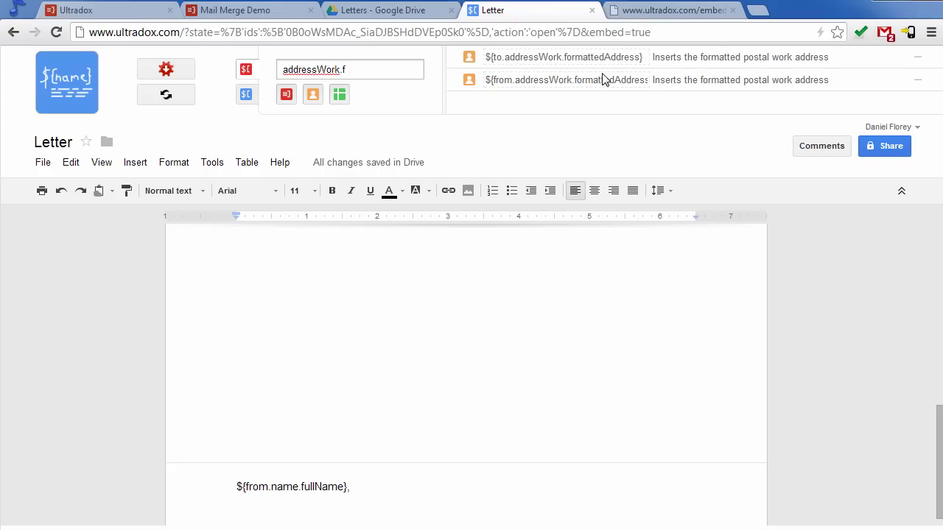
{"action": "left_click", "coordinate": [598, 83]}
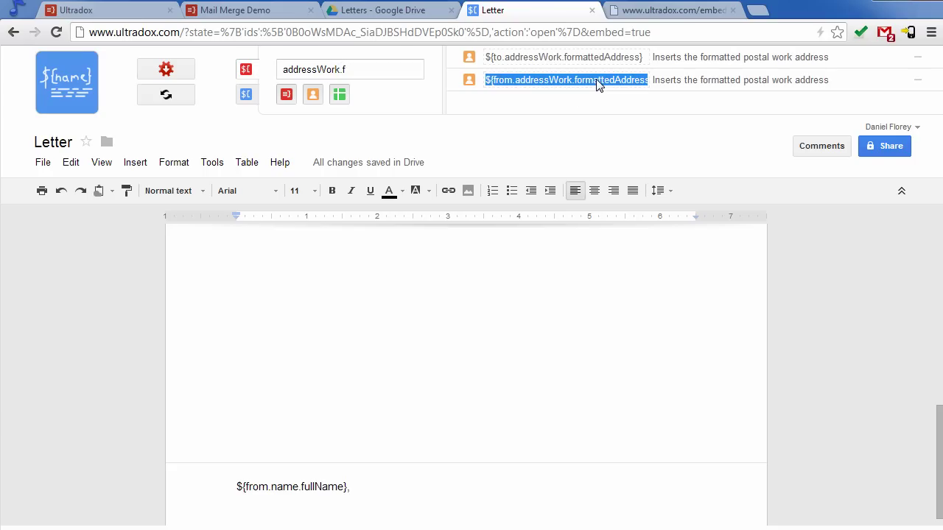
{"action": "left_click", "coordinate": [366, 489]}
{"action": "key", "text": "Return"}
{"action": "type", "text": "${from.addressWork.formattedAddress}"}
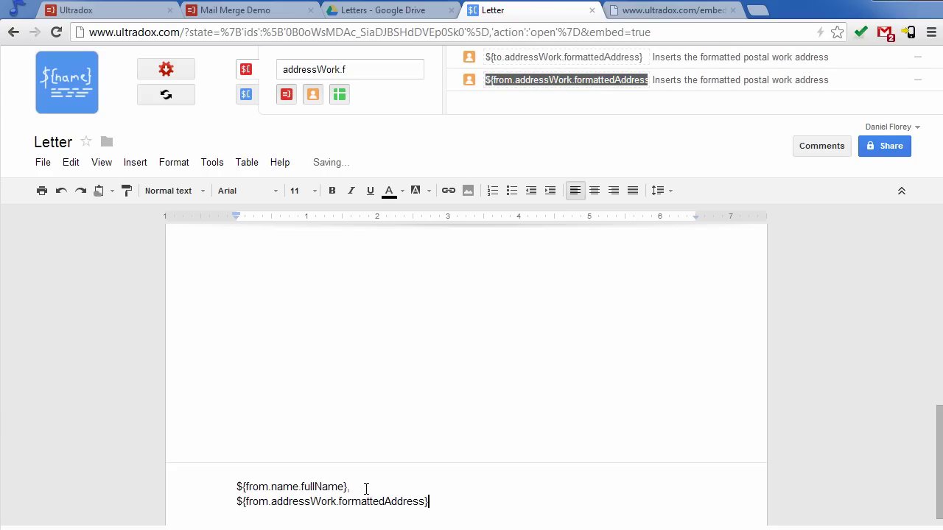
{"action": "type", "text": ";newline(,"}
{"action": "key", "text": "Return"}
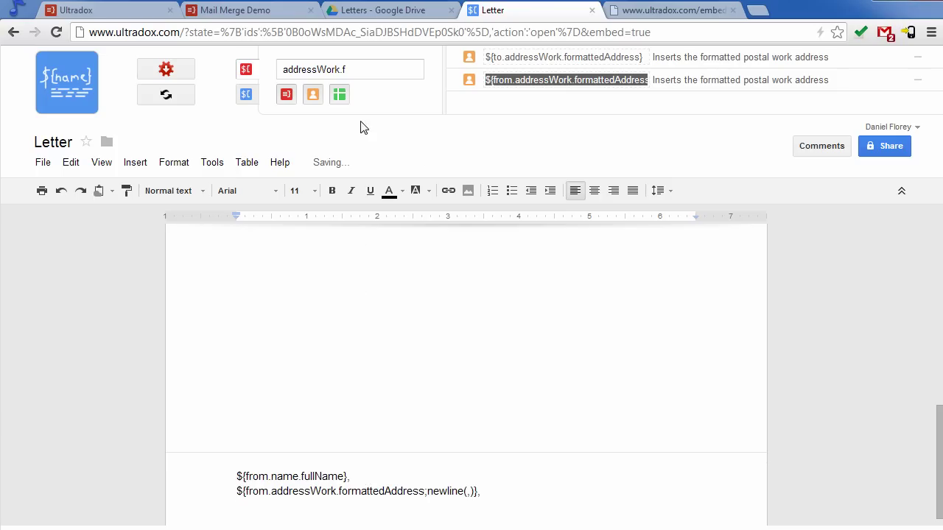
- Filter the variables by "phoneW", insert ${from.phoneWork.number} as the footer's third line, and check the footer in the refreshed letter preview
{"action": "triple_click", "coordinate": [375, 70]}
{"action": "type", "text": "phoneW"}
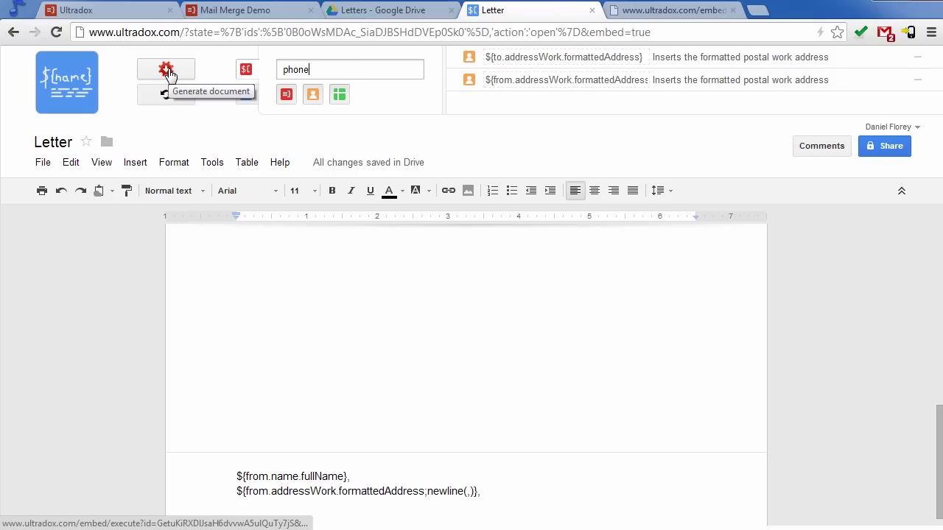
{"action": "left_click", "coordinate": [572, 82]}
{"action": "key", "text": "ctrl+c"}
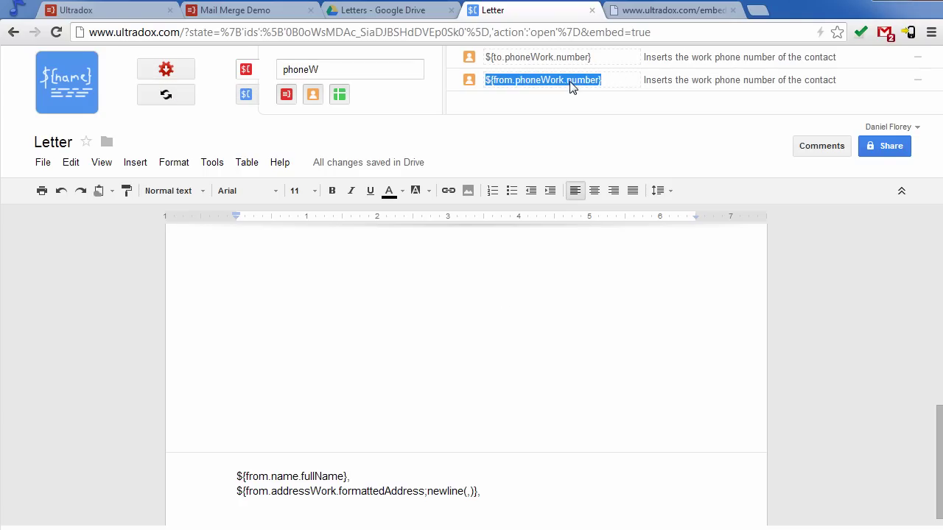
{"action": "left_click", "coordinate": [436, 507]}
{"action": "key", "text": "ctrl+v"}
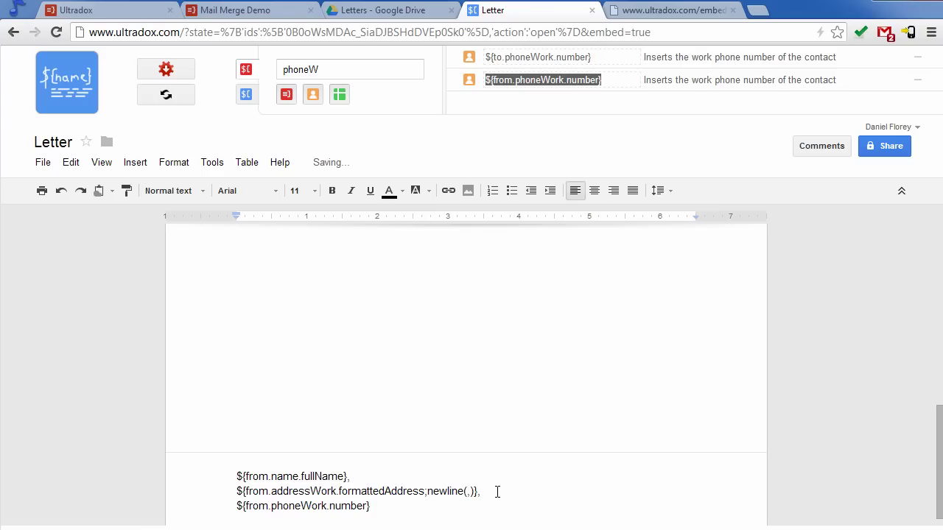
{"action": "left_click", "coordinate": [665, 15]}
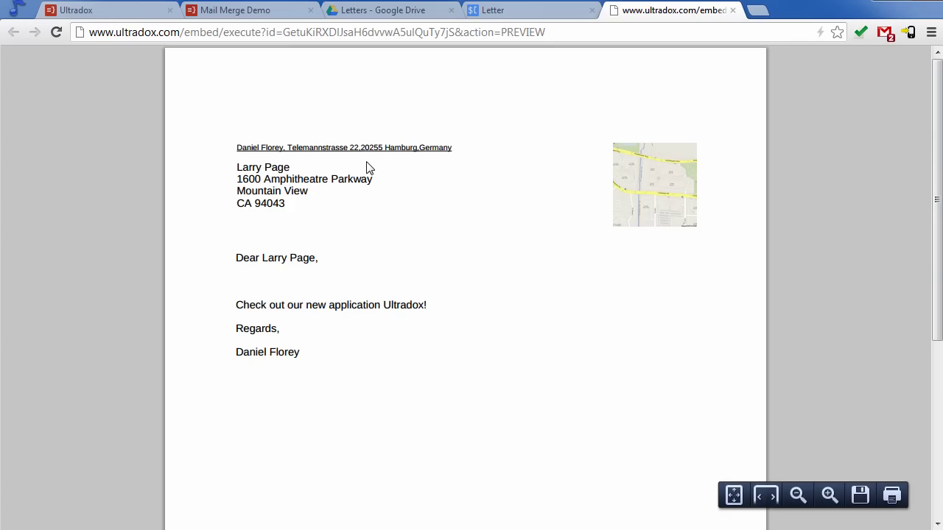
{"action": "scroll", "coordinate": [368, 168], "scroll_direction": "down", "scroll_amount": 4}
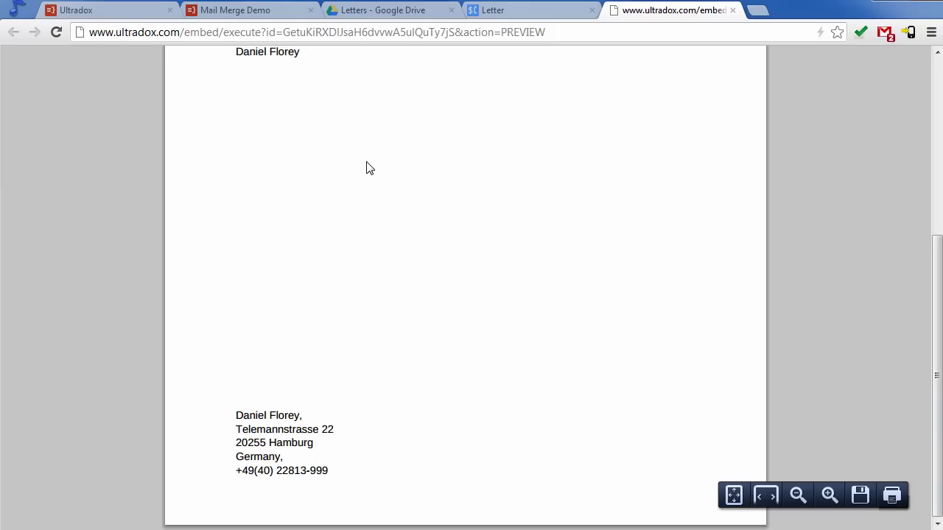
{"action": "scroll", "coordinate": [369, 168], "scroll_direction": "up", "scroll_amount": 4}
- Move the template's three footer lines into the first cell of a new one-row, three-column table in the footer
{"action": "key", "text": "ctrl+shift+Tab"}
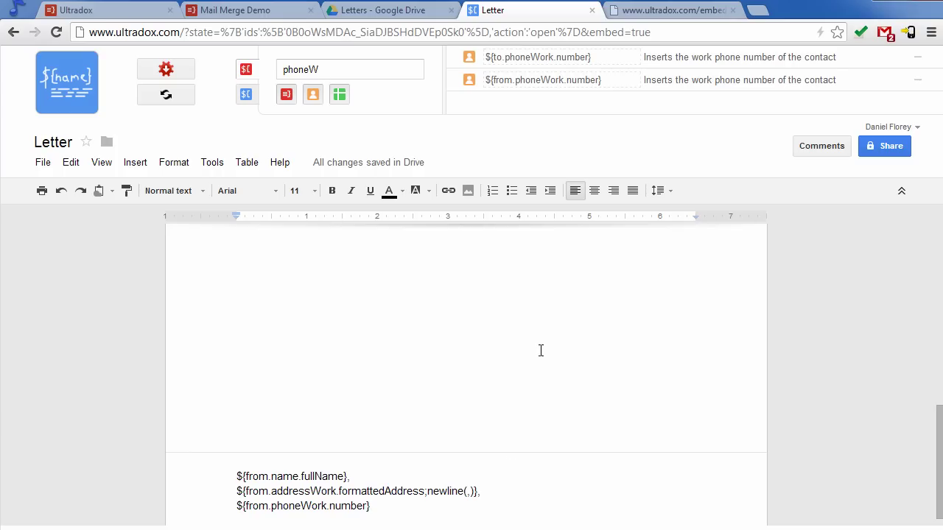
{"action": "left_click_drag", "start_coordinate": [420, 509], "coordinate": [219, 482]}
{"action": "key", "text": "ctrl+c"}
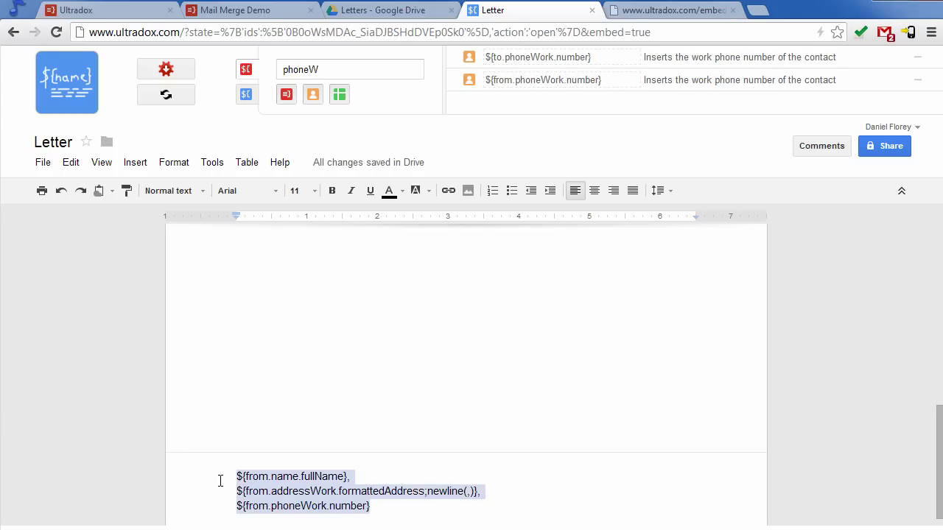
{"action": "key", "text": "BackSpace"}
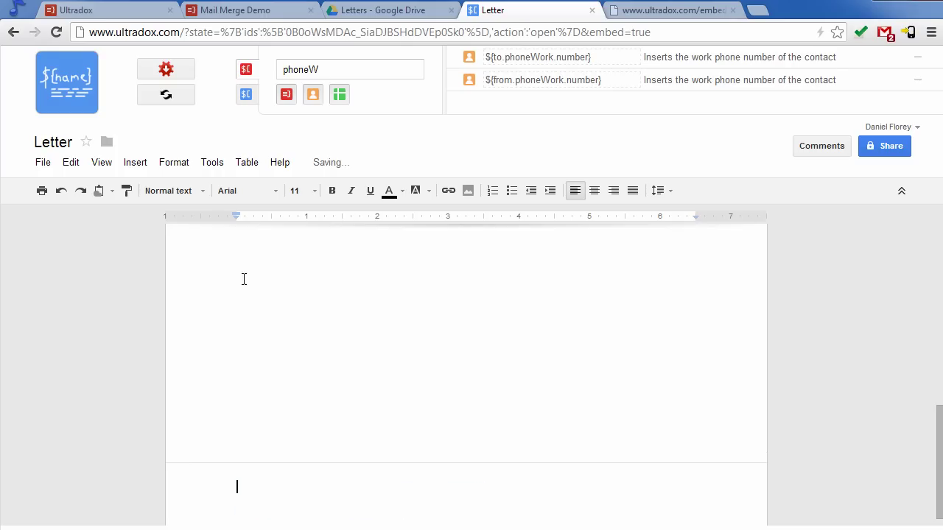
{"action": "left_click", "coordinate": [247, 163]}
{"action": "mouse_move", "coordinate": [311, 196]}
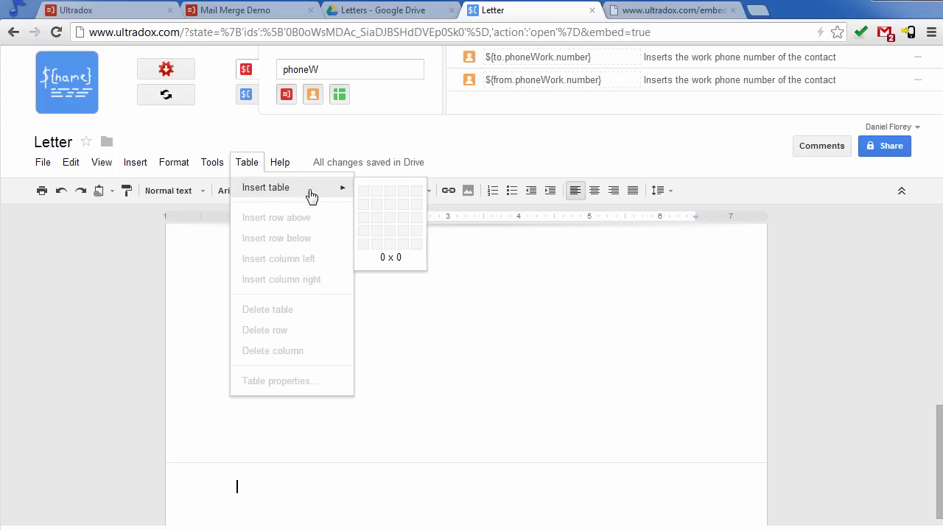
{"action": "left_click", "coordinate": [391, 195]}
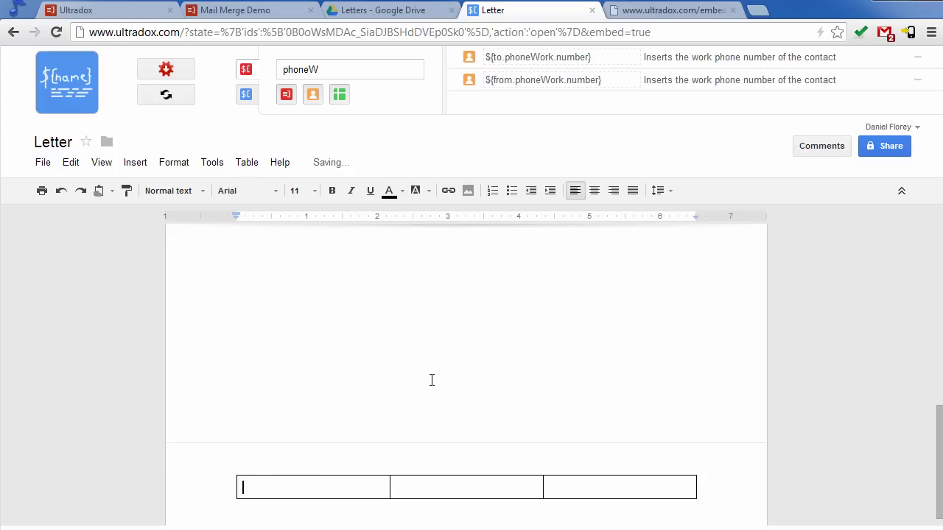
{"action": "key", "text": "ctrl+v"}
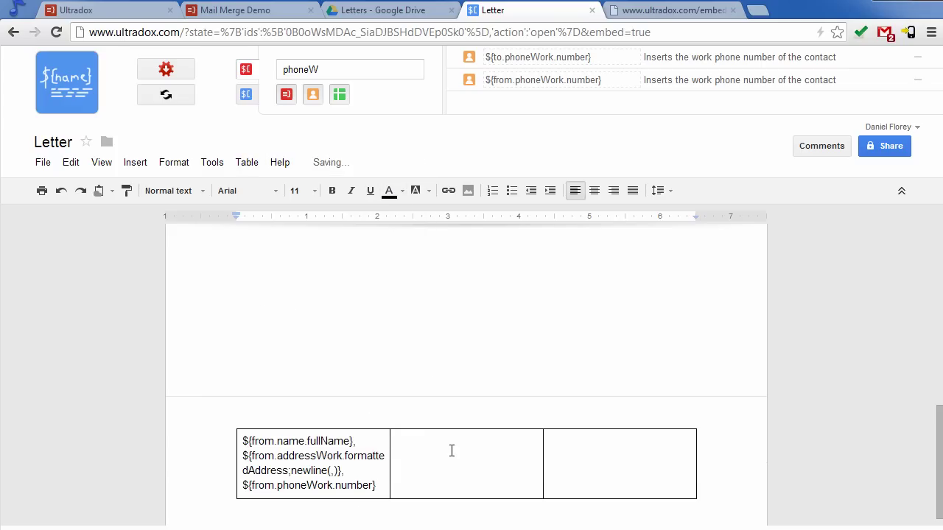
- Enter ${from;qrcode(width=2cm;height=2cm)} in the footer table's middle cell and centre it
{"action": "type", "text": "${from;qrcode(width=2cm;"}
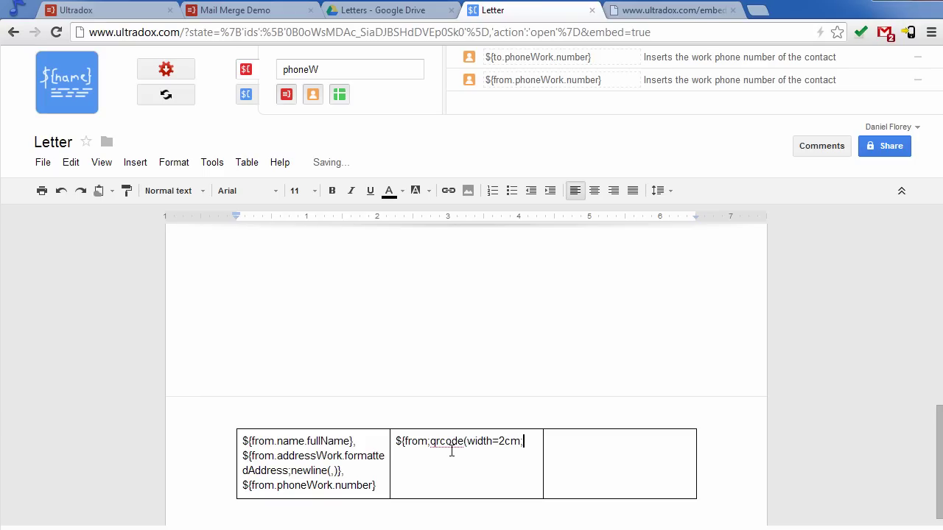
{"action": "type", "text": "height=2cm)"}
{"action": "left_click", "coordinate": [594, 191]}
- Fill the footer table's third cell with "Page", the automatic page number, "of" and the automatic page count
{"action": "left_click", "coordinate": [631, 460]}
{"action": "type", "text": "Page"}
{"action": "left_click", "coordinate": [135, 162]}
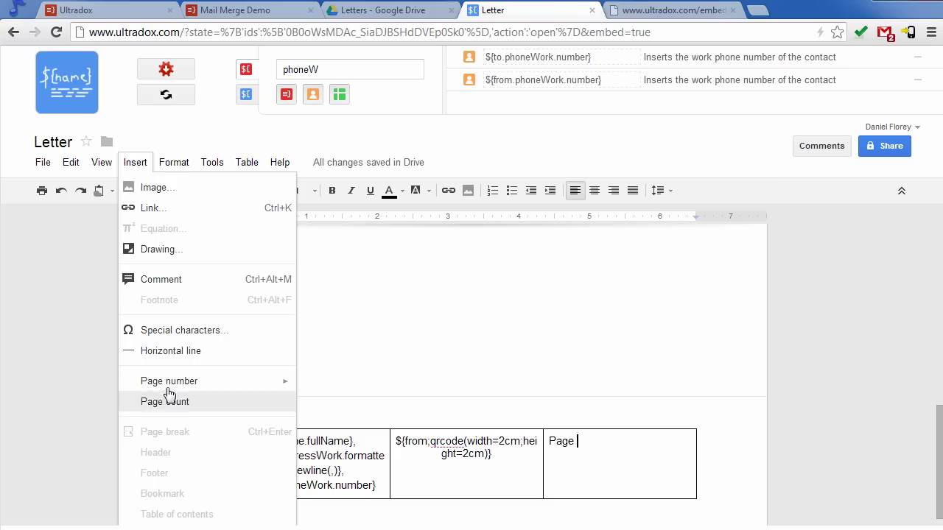
{"action": "mouse_move", "coordinate": [168, 387]}
{"action": "left_click", "coordinate": [345, 409]}
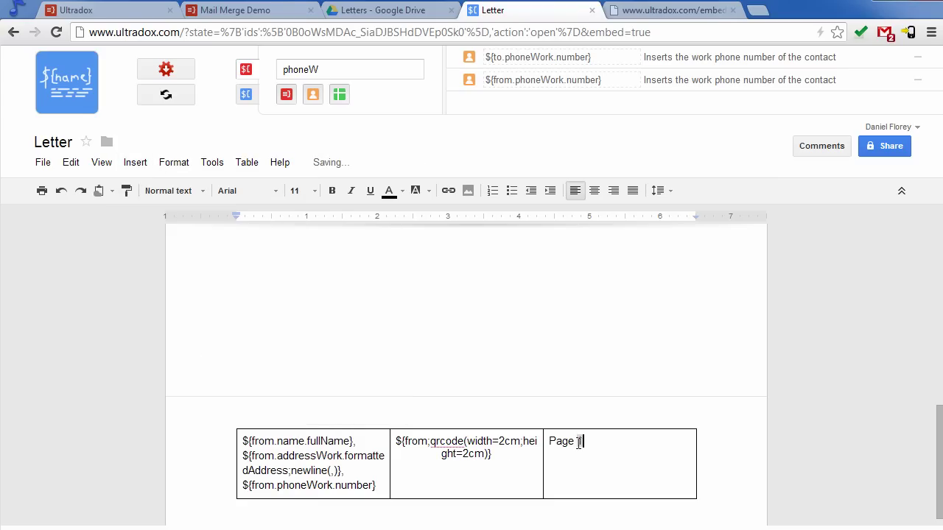
{"action": "type", "text": "of"}
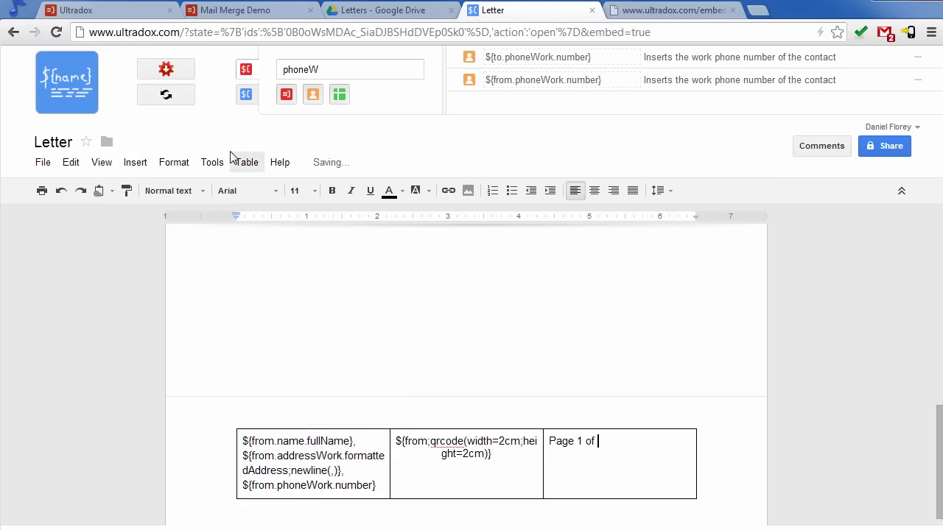
{"action": "left_click", "coordinate": [128, 164]}
{"action": "left_click", "coordinate": [171, 403]}
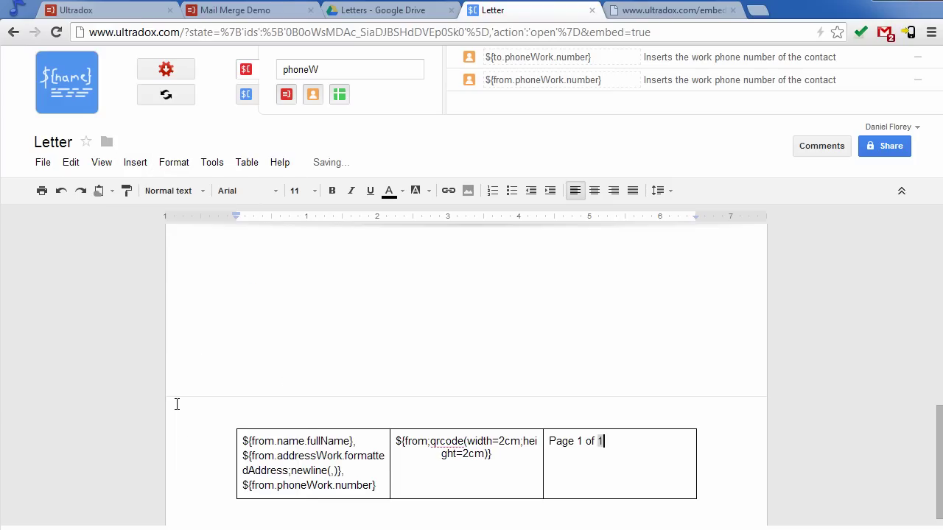
- Right-align the footer table's page number cell and set all footer text to Josefin Slab, size 8
{"action": "left_click", "coordinate": [613, 192]}
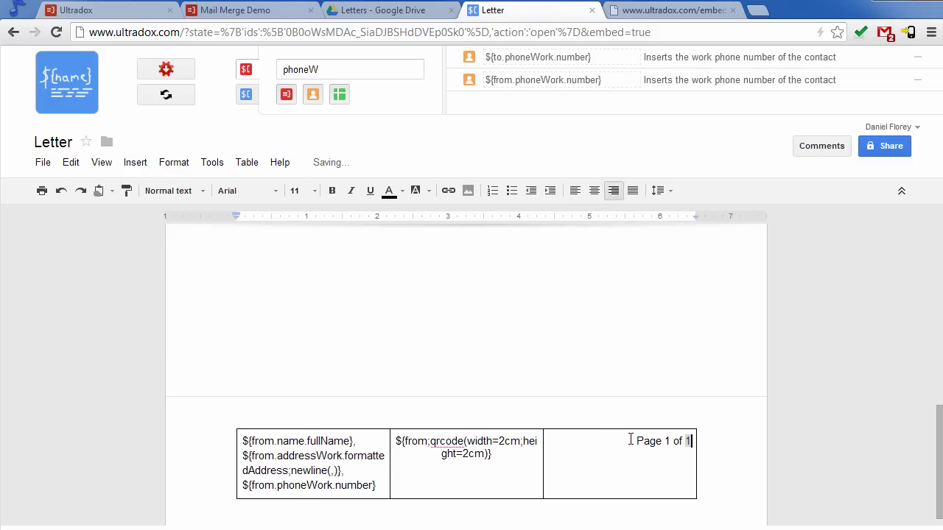
{"action": "key", "text": "ctrl+a"}
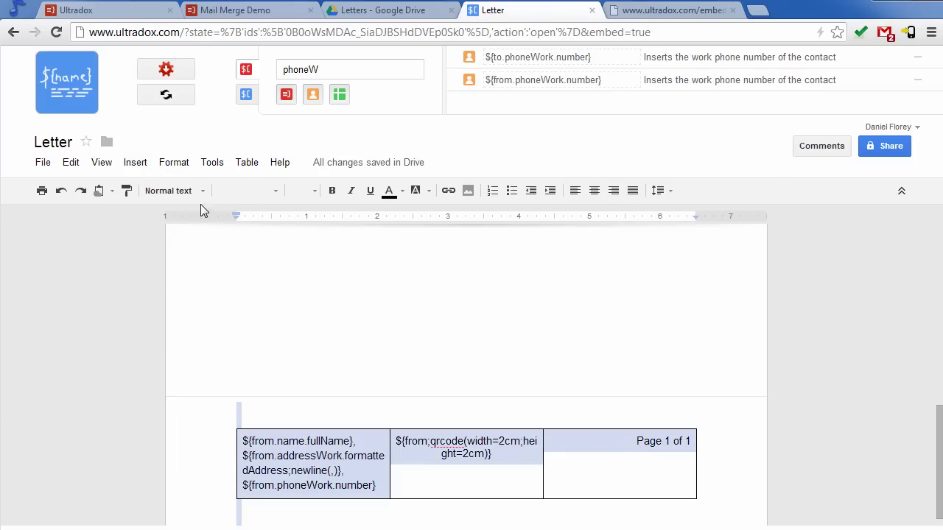
{"action": "left_click", "coordinate": [246, 193]}
{"action": "left_click", "coordinate": [251, 237]}
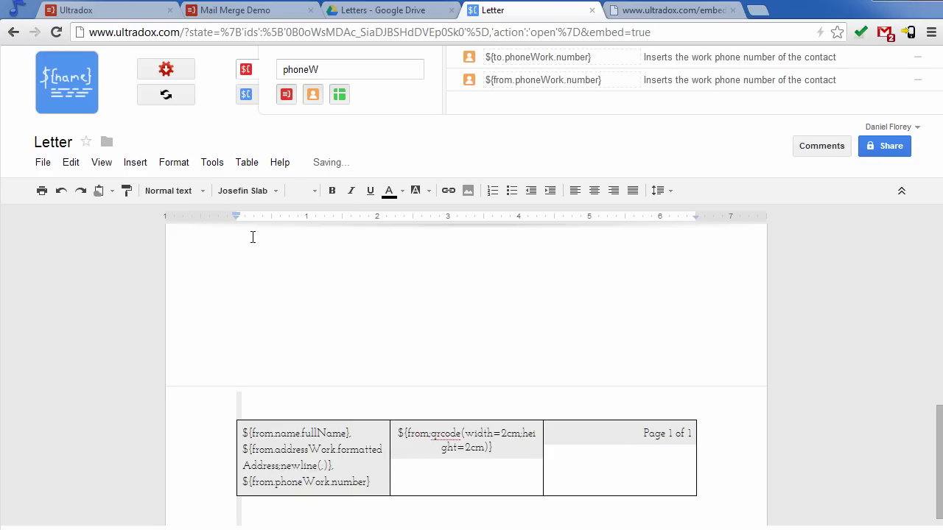
{"action": "left_click", "coordinate": [315, 190]}
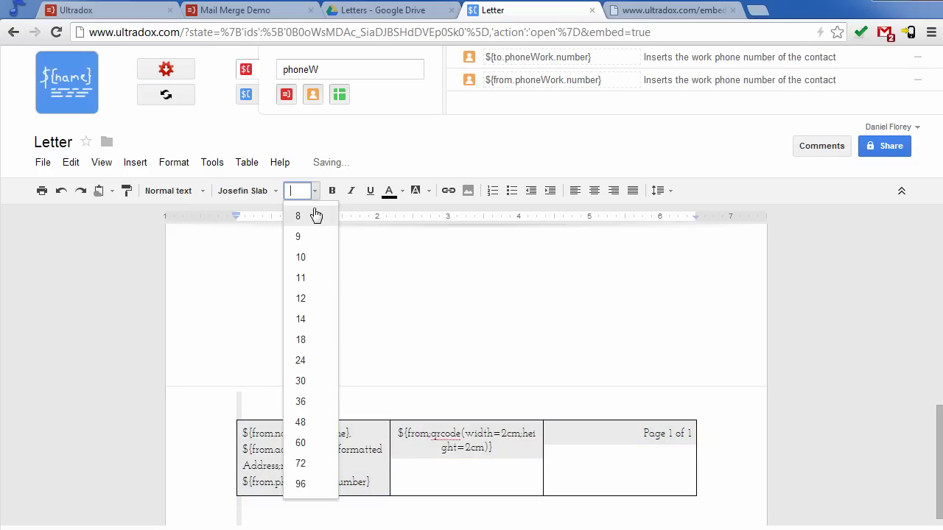
{"action": "left_click", "coordinate": [314, 218]}
- Give the footer table a white border, centre the first cell vertically with 0 cell padding, and check the footer in the letter preview
{"action": "left_click", "coordinate": [372, 487]}
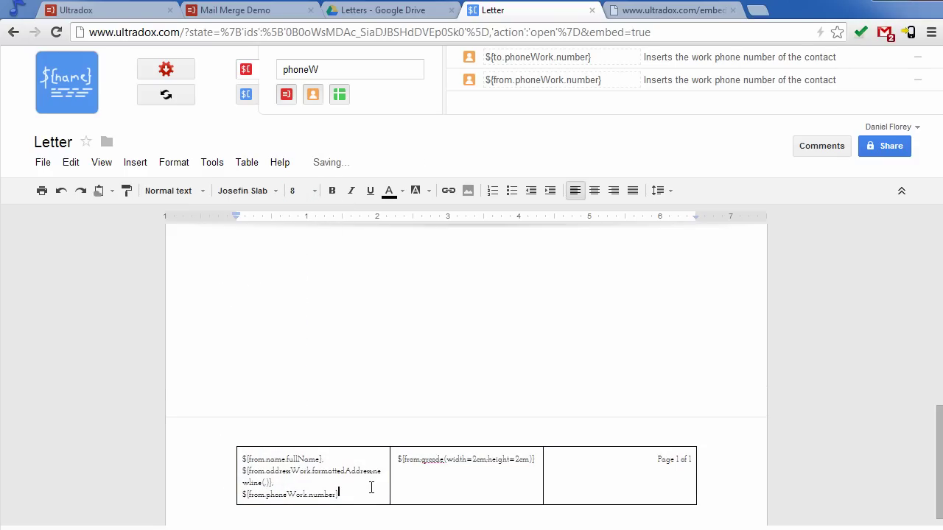
{"action": "right_click", "coordinate": [375, 484]}
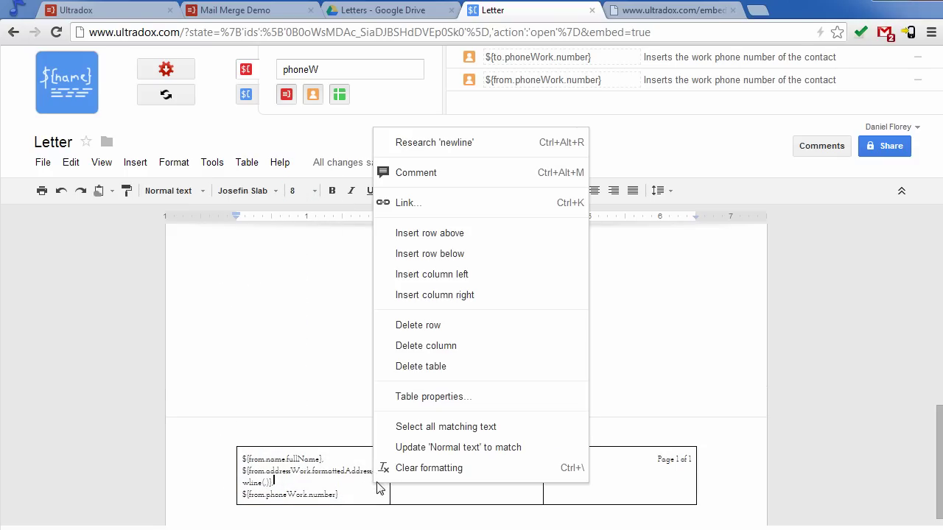
{"action": "left_click", "coordinate": [388, 396]}
{"action": "left_click", "coordinate": [330, 348]}
{"action": "left_click", "coordinate": [454, 181]}
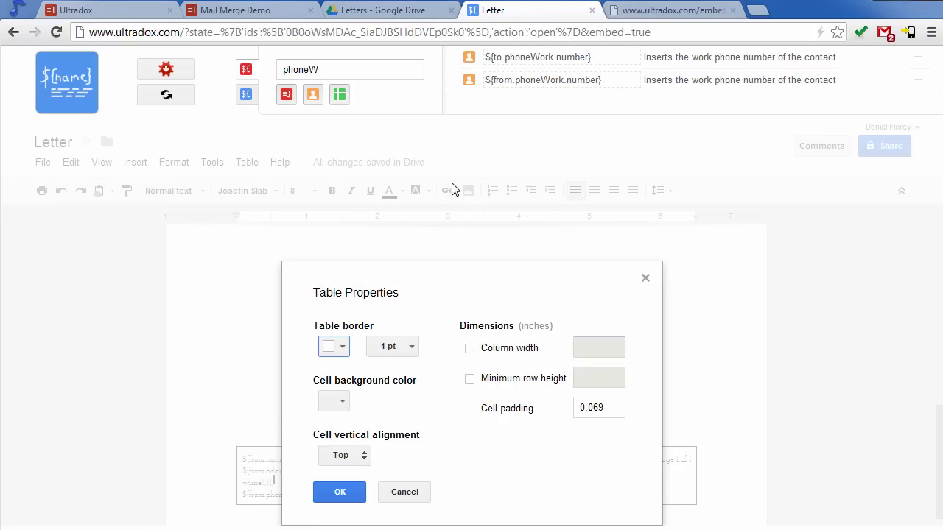
{"action": "left_click", "coordinate": [362, 456]}
{"action": "left_click", "coordinate": [358, 478]}
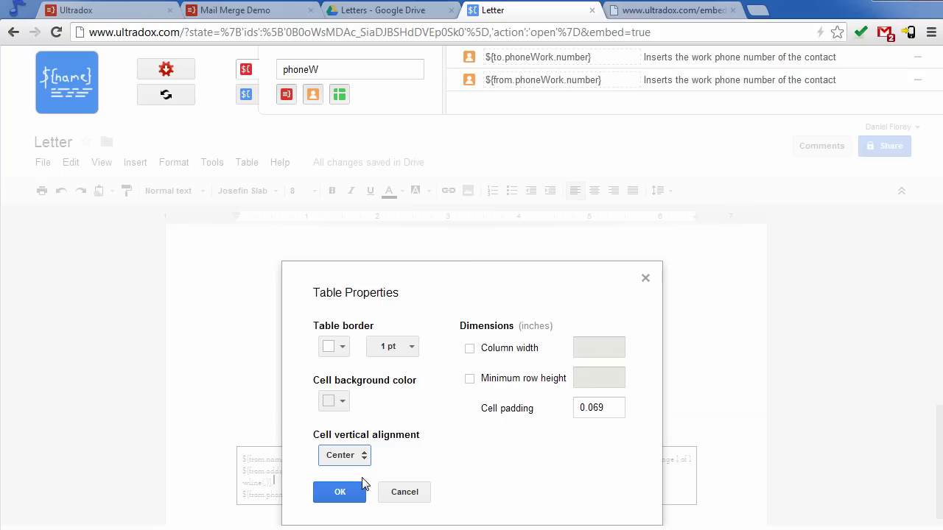
{"action": "double_click", "coordinate": [623, 406]}
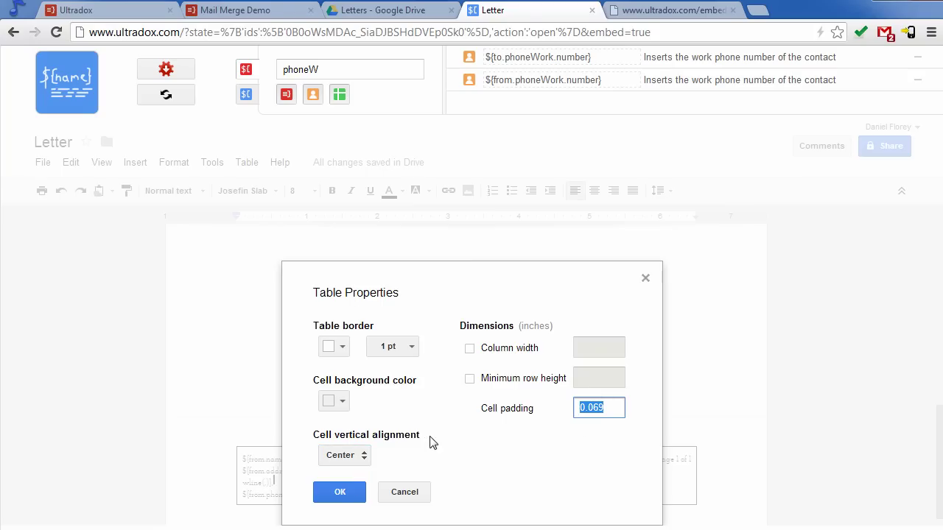
{"action": "type", "text": "0"}
{"action": "left_click", "coordinate": [342, 492]}
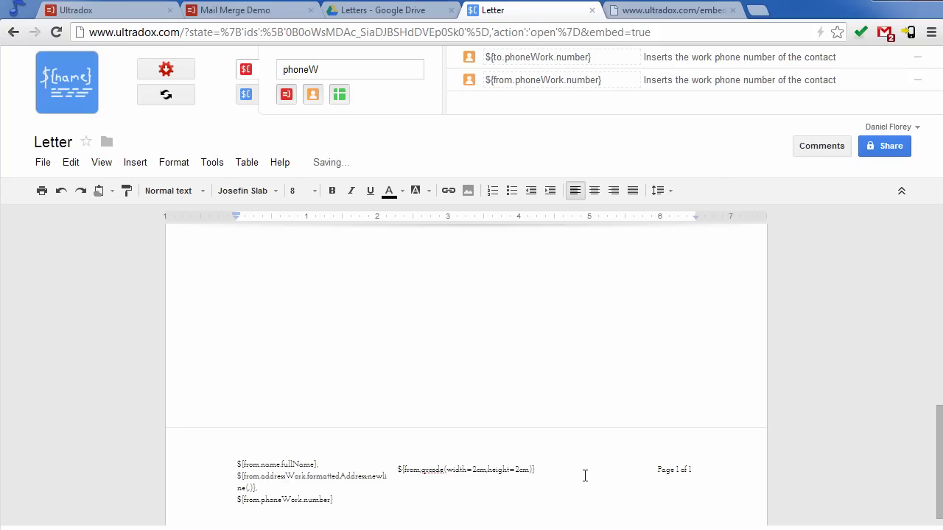
{"action": "left_click", "coordinate": [693, 11]}
{"action": "scroll", "coordinate": [552, 316], "scroll_direction": "down", "scroll_amount": 4}
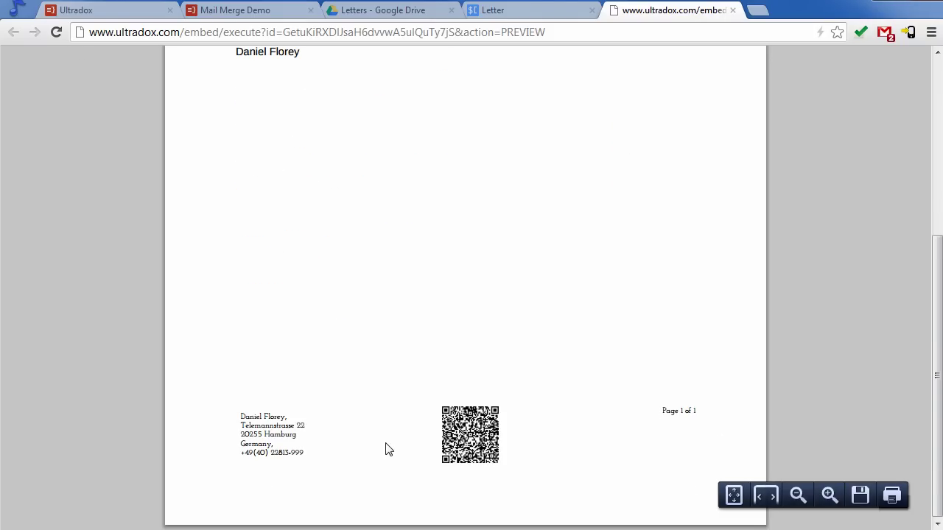
{"action": "scroll", "coordinate": [387, 450], "scroll_direction": "up", "scroll_amount": 5}
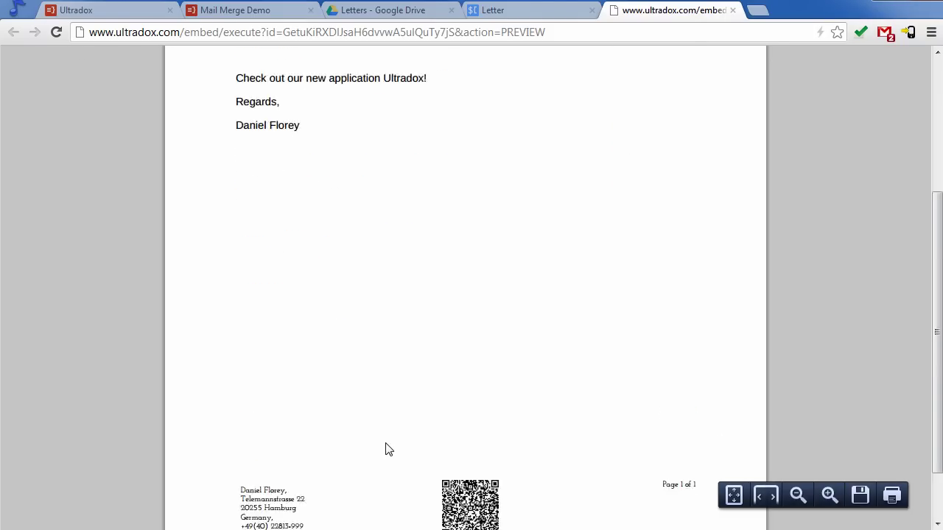
- Change the font of the template's entire body text to Josefin Slab
{"action": "left_click", "coordinate": [500, 14]}
{"action": "scroll", "coordinate": [490, 348], "scroll_direction": "up", "scroll_amount": 5}
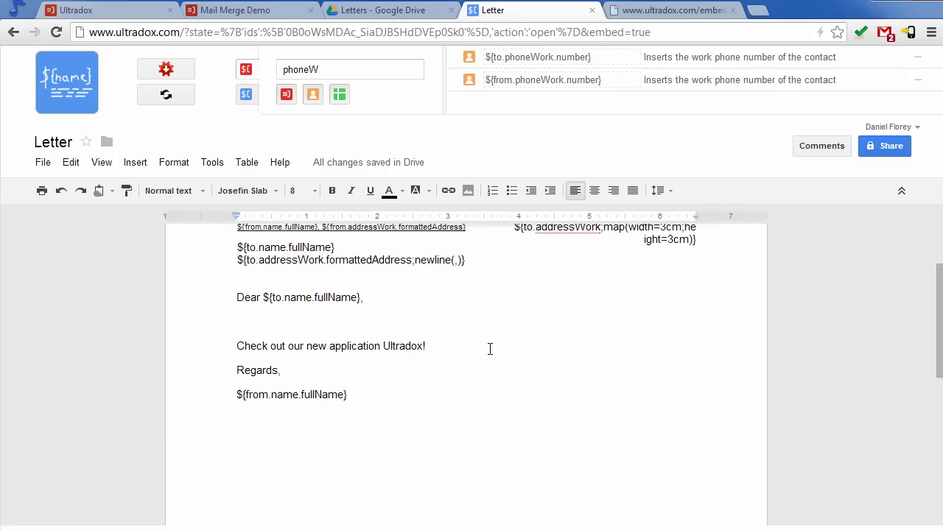
{"action": "scroll", "coordinate": [490, 355], "scroll_direction": "up", "scroll_amount": 2}
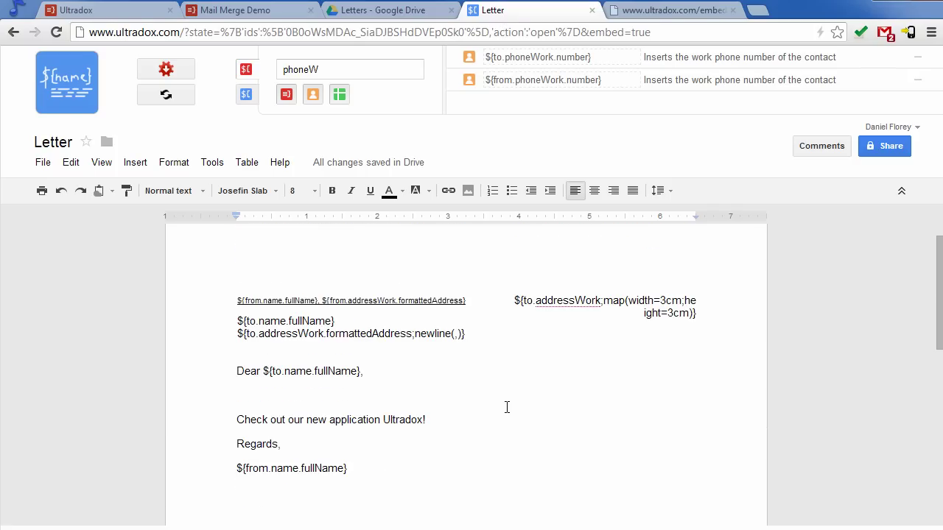
{"action": "left_click", "coordinate": [377, 408]}
{"action": "key", "text": "ctrl+a"}
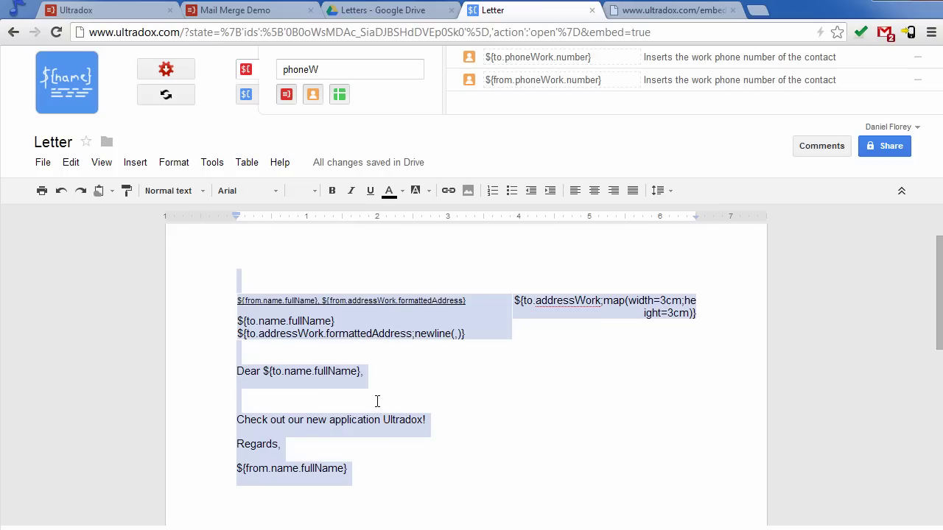
{"action": "left_click", "coordinate": [278, 192]}
{"action": "left_click", "coordinate": [278, 222]}
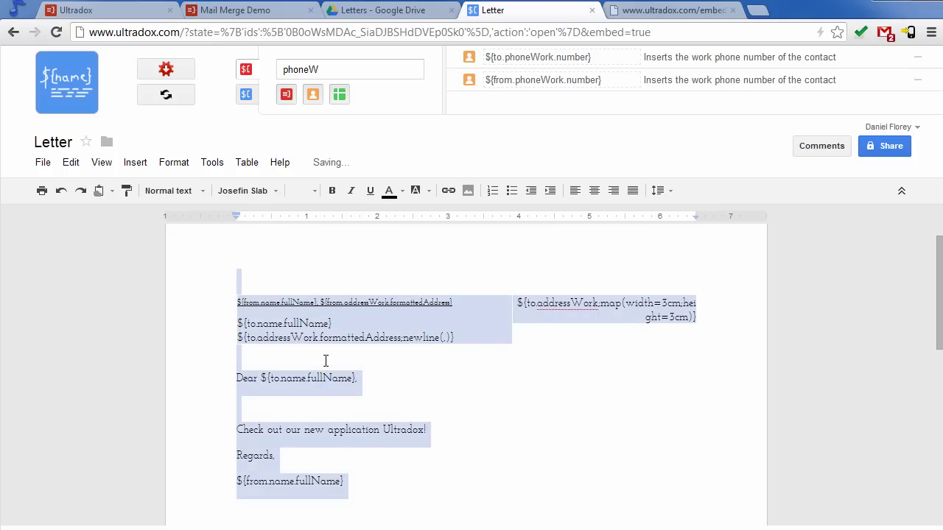
- Insert a right-aligned ${now;date(MMMM dd.)} line between the address block and the salutation, and check it in the refreshed letter preview
{"action": "left_click", "coordinate": [386, 362]}
{"action": "key", "text": "Return"}
{"action": "key", "text": "Return"}
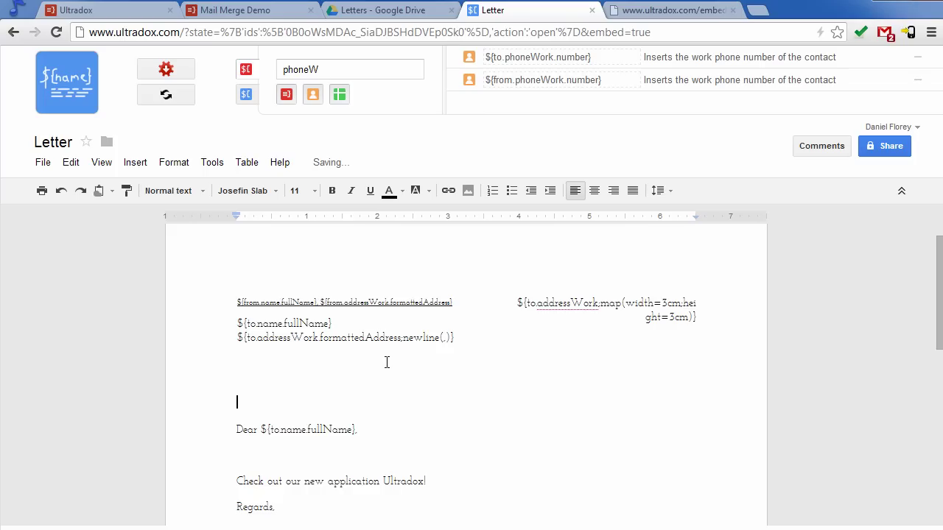
{"action": "type", "text": "${now;date(MMMM dd.)"}
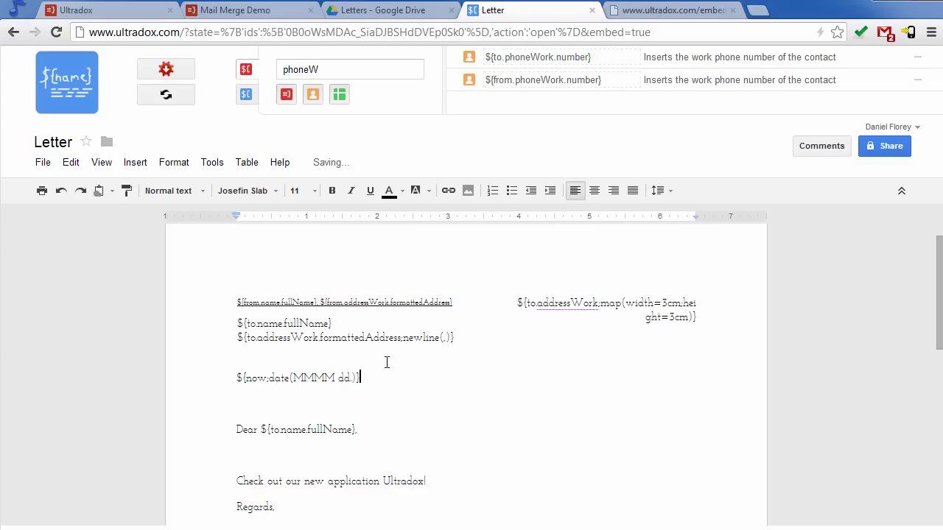
{"action": "left_click", "coordinate": [614, 190]}
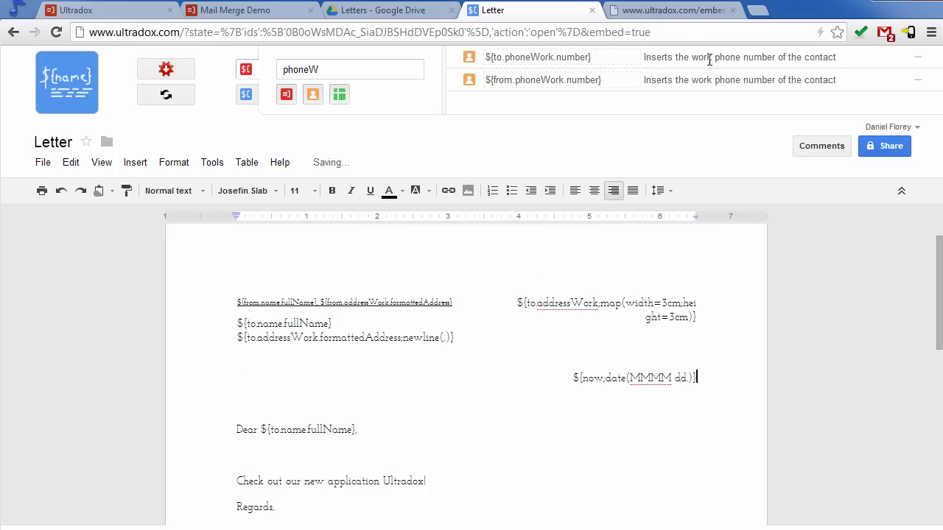
{"action": "left_click", "coordinate": [692, 12]}
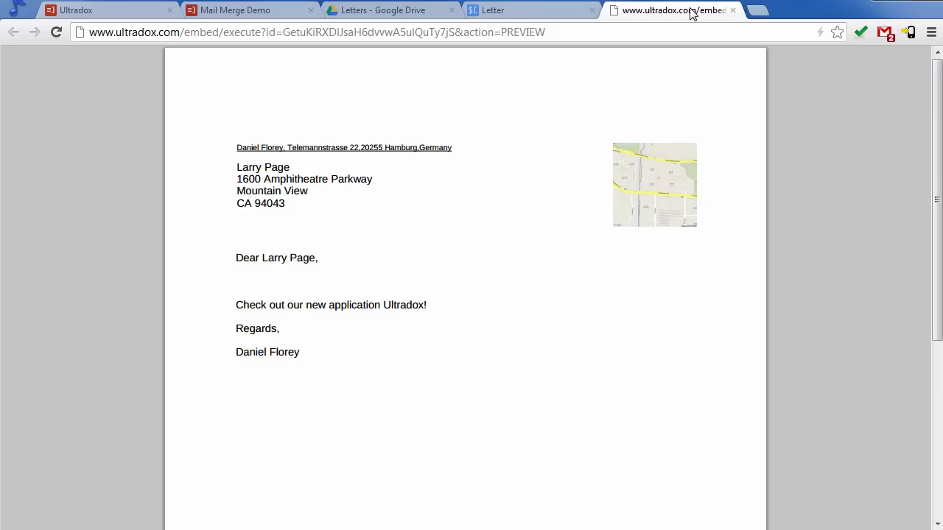
{"action": "left_click", "coordinate": [62, 33]}
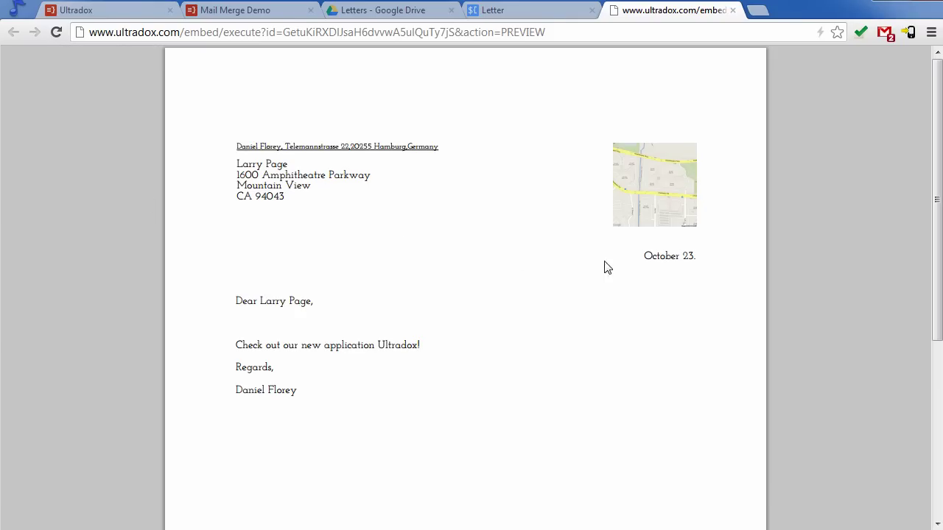
- Enter ${to;photo(width=3cm;height=3cm)} on the blank line below the salutation and check it in the refreshed letter preview
{"action": "left_click", "coordinate": [546, 12]}
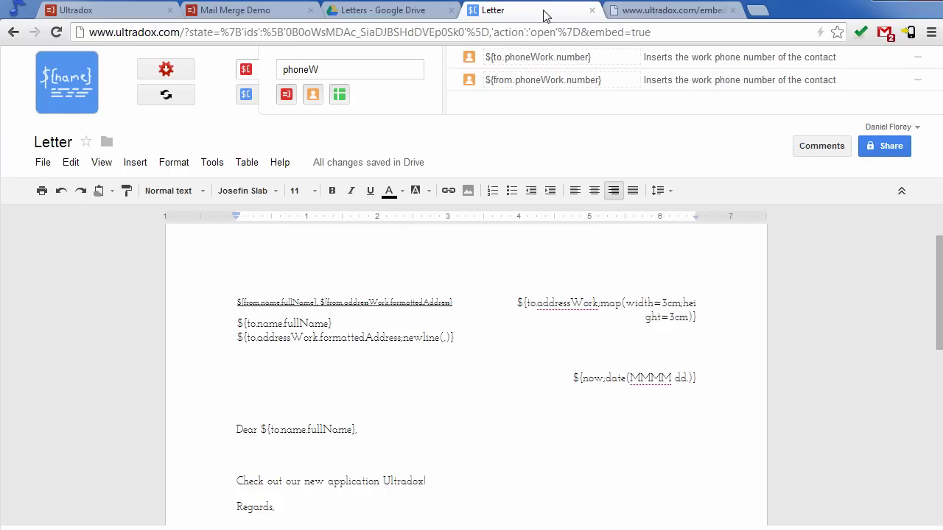
{"action": "left_click", "coordinate": [317, 454]}
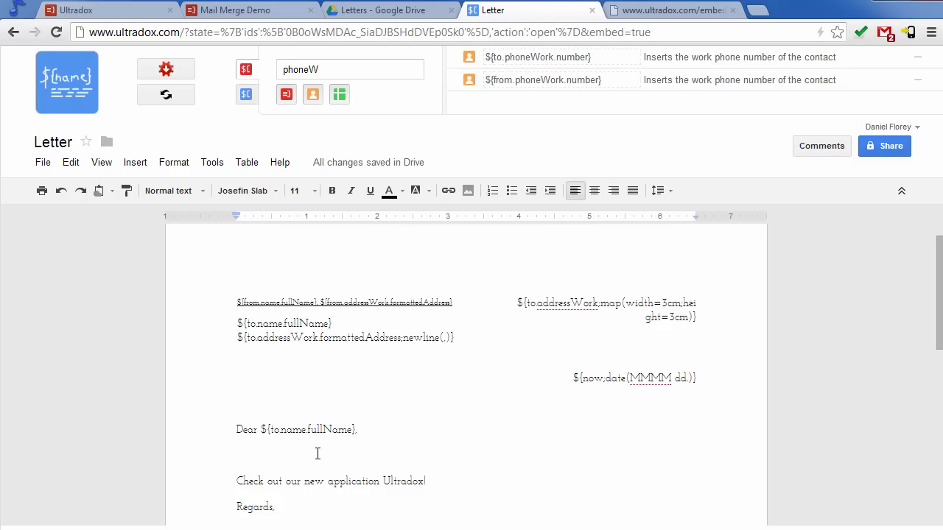
{"action": "type", "text": "${to."}
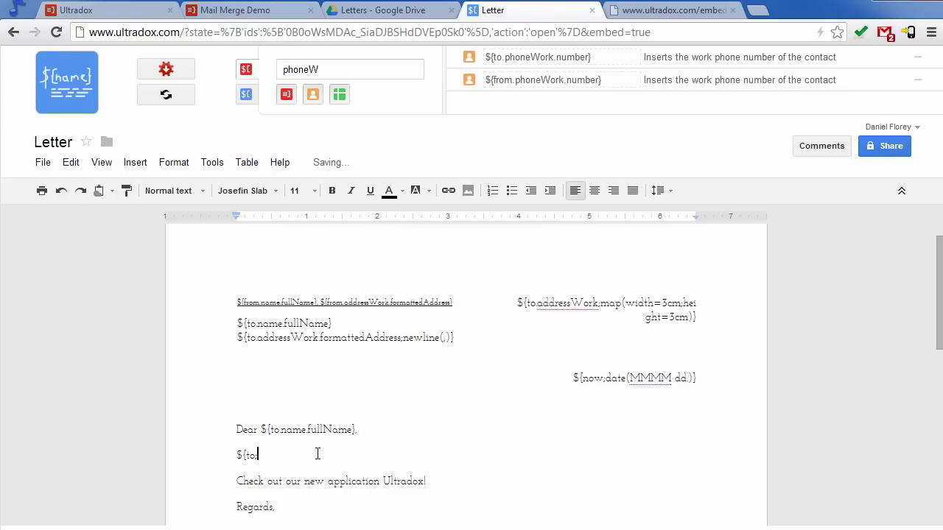
{"action": "type", "text": "photo(width=3cm;height=3cm)"}
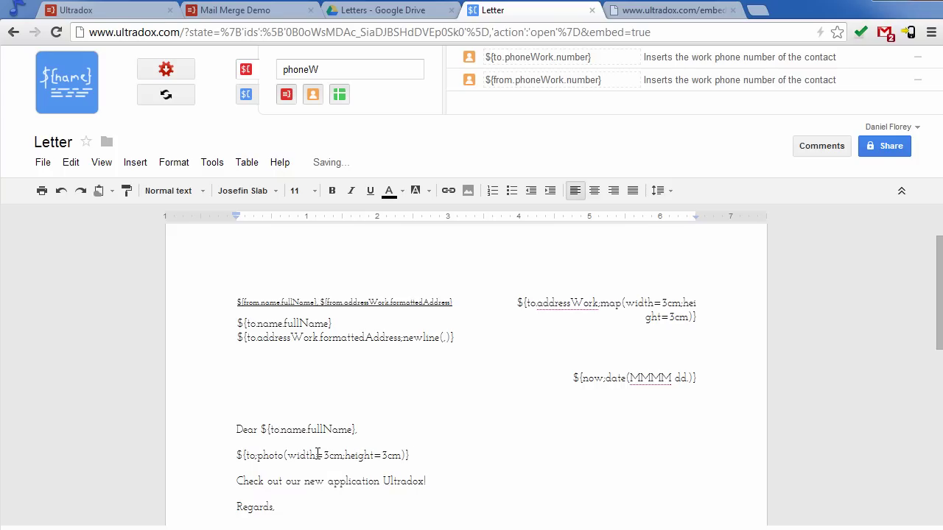
{"action": "left_click", "coordinate": [682, 15]}
{"action": "left_click", "coordinate": [57, 32]}
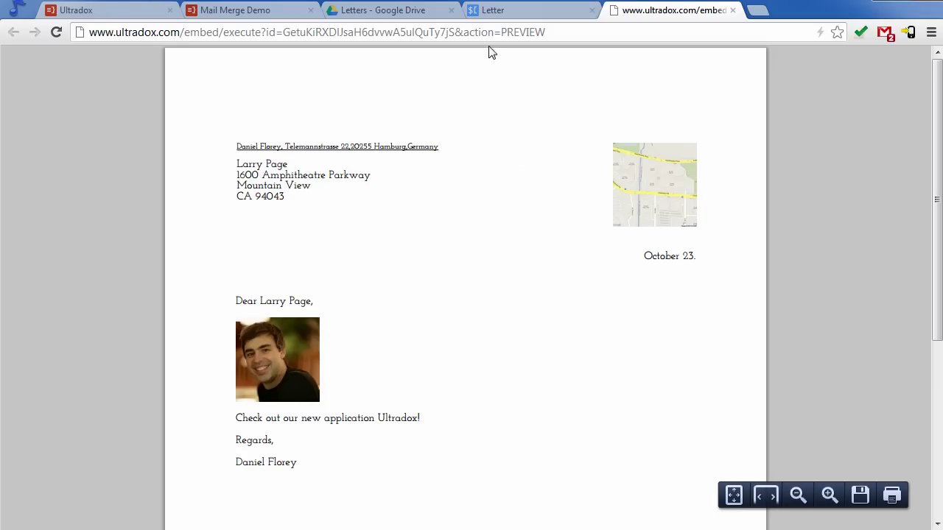
- Enable document printing in the Mail Merge Demo actions with the Canon MG6200 series_CFD3A8 printer and apply the configuration
{"action": "left_click", "coordinate": [219, 10]}
{"action": "scroll", "coordinate": [503, 170], "scroll_direction": "down", "scroll_amount": 2}
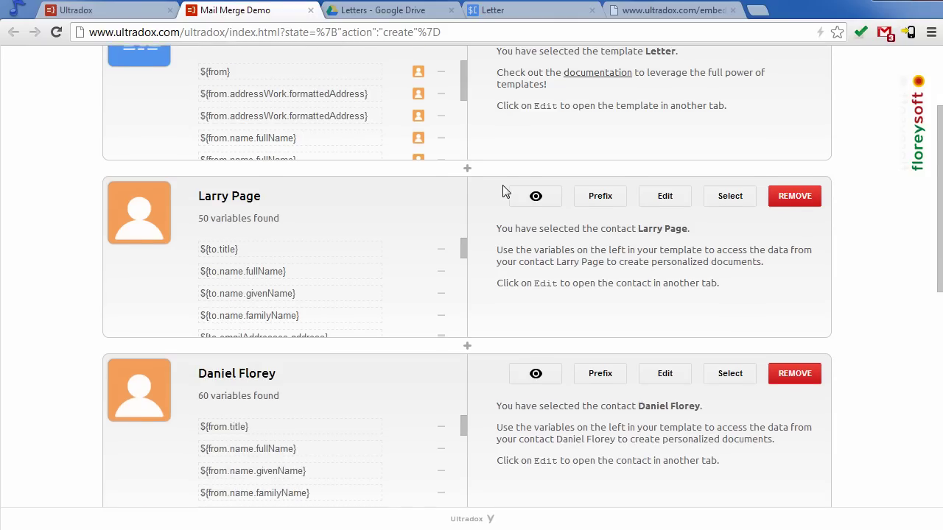
{"action": "scroll", "coordinate": [502, 193], "scroll_direction": "down", "scroll_amount": 5}
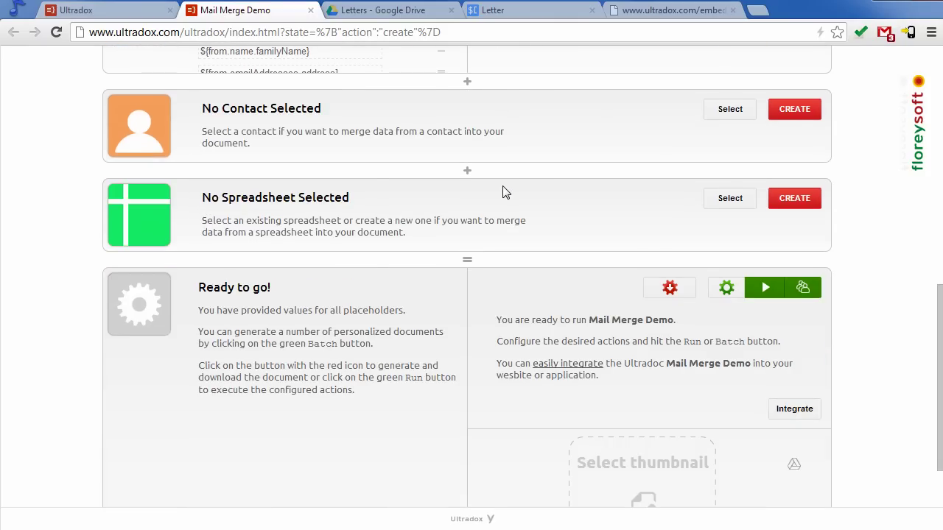
{"action": "left_click", "coordinate": [725, 289]}
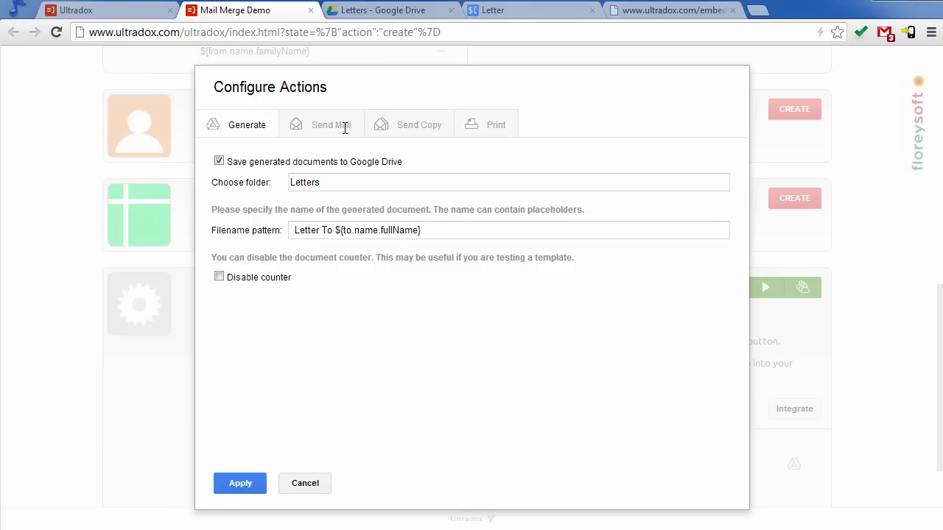
{"action": "left_click", "coordinate": [499, 122]}
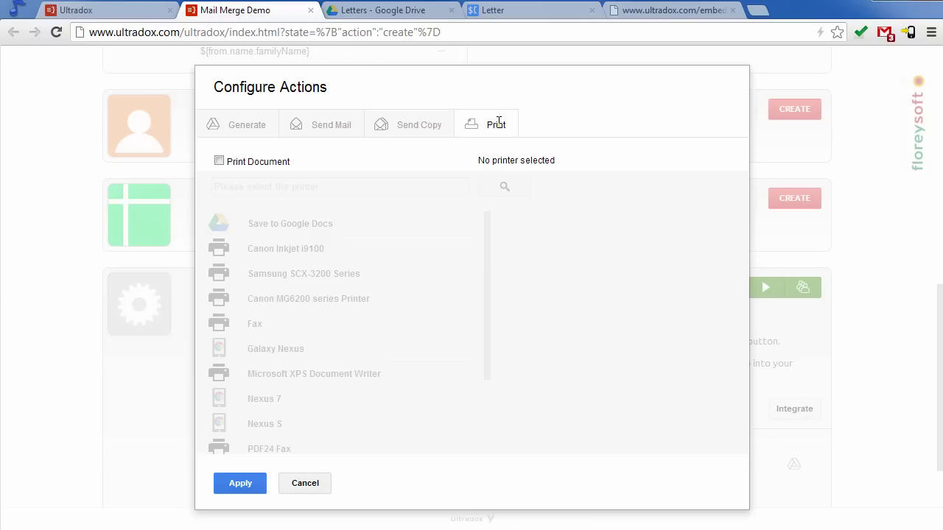
{"action": "left_click", "coordinate": [219, 162]}
{"action": "scroll", "coordinate": [400, 299], "scroll_direction": "down", "scroll_amount": 3}
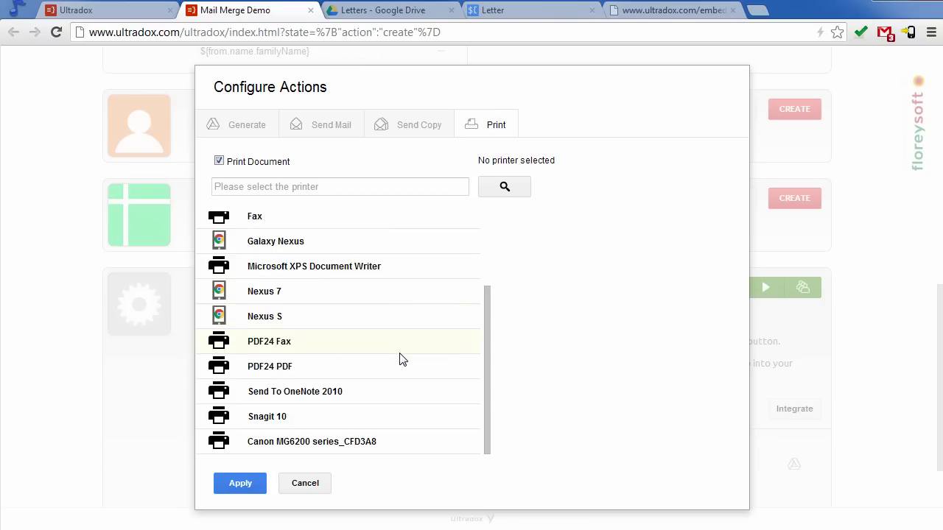
{"action": "left_click", "coordinate": [397, 443]}
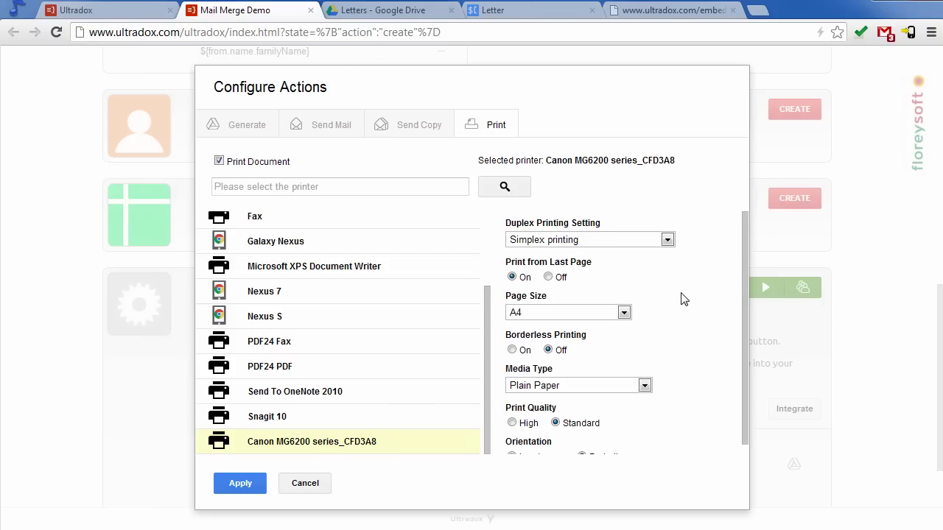
{"action": "scroll", "coordinate": [684, 298], "scroll_direction": "down", "scroll_amount": 1}
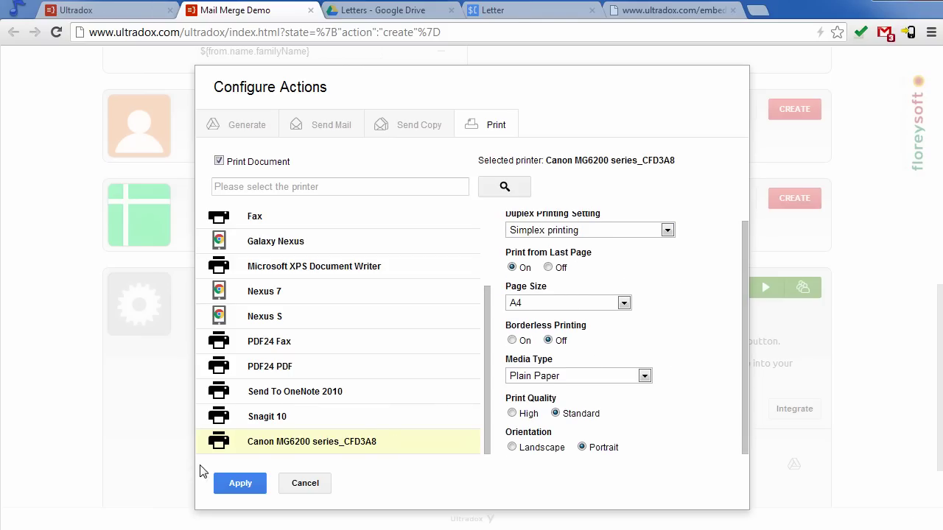
{"action": "left_click", "coordinate": [248, 487]}
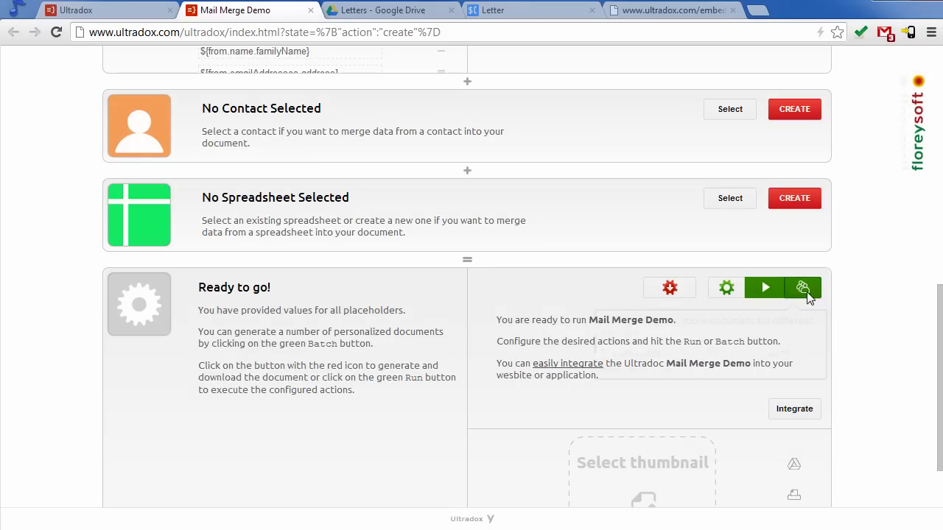
- Run Mail Merge Demo as a batch for the first nine contacts of the Google contact group
{"action": "left_click", "coordinate": [804, 293]}
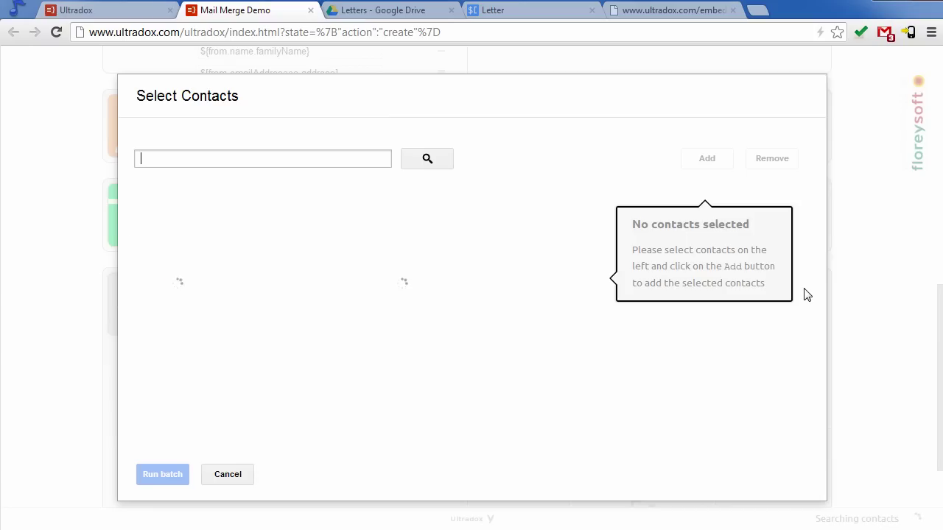
{"action": "scroll", "coordinate": [183, 355], "scroll_direction": "down", "scroll_amount": 3}
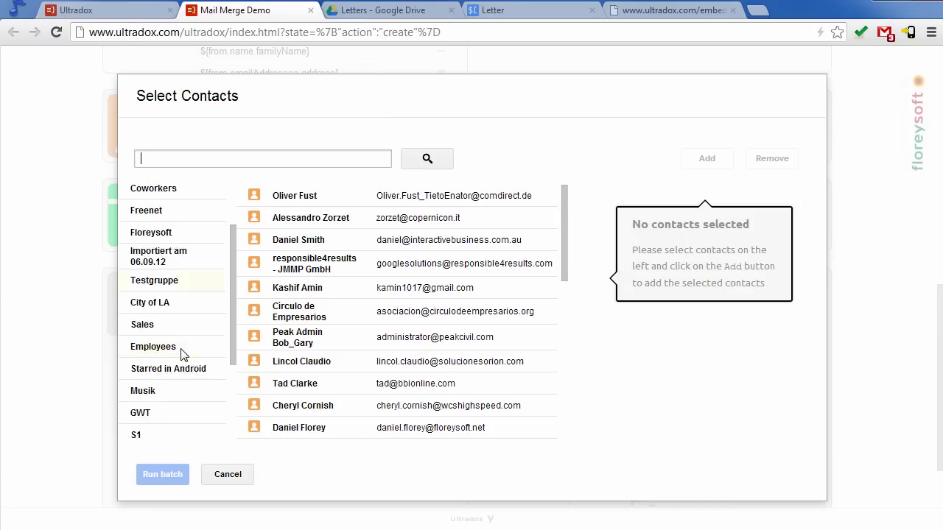
{"action": "left_click", "coordinate": [184, 344]}
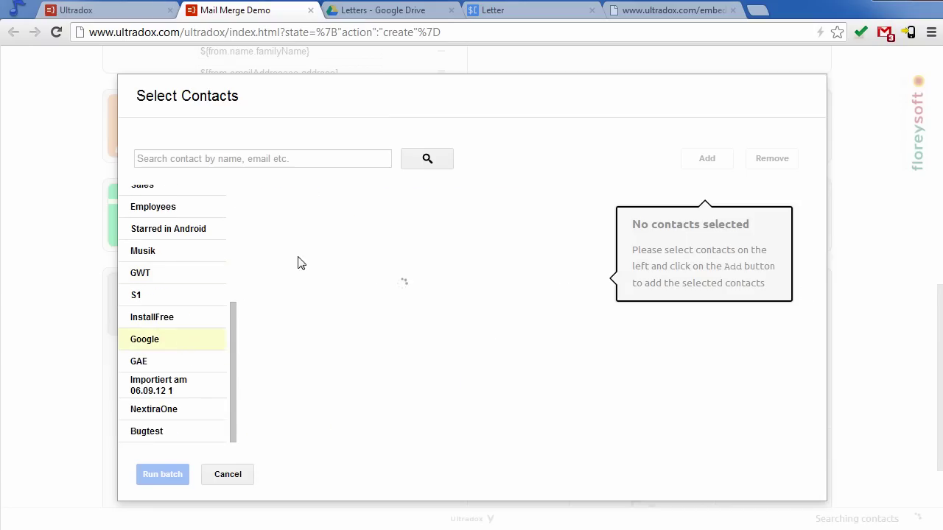
{"action": "left_click", "coordinate": [299, 198]}
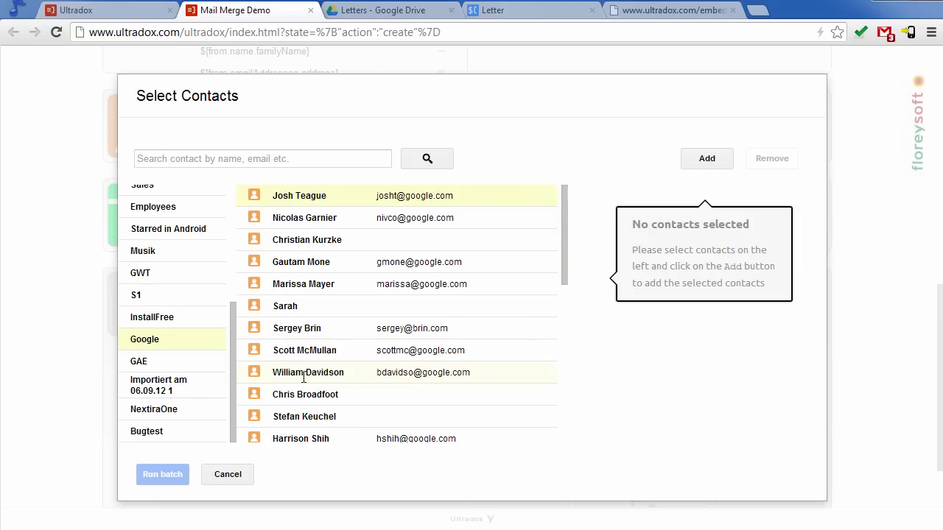
{"action": "left_click", "coordinate": [303, 374], "text": "shift"}
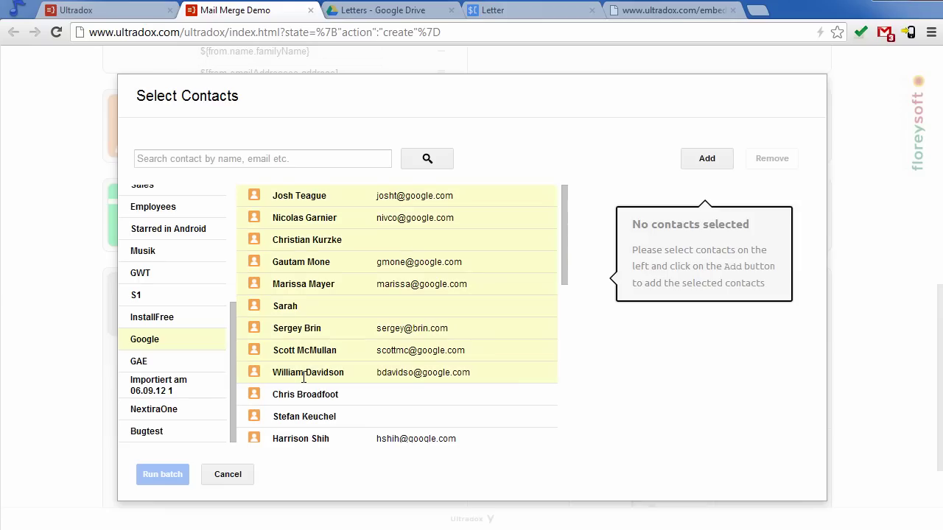
{"action": "left_click", "coordinate": [718, 165]}
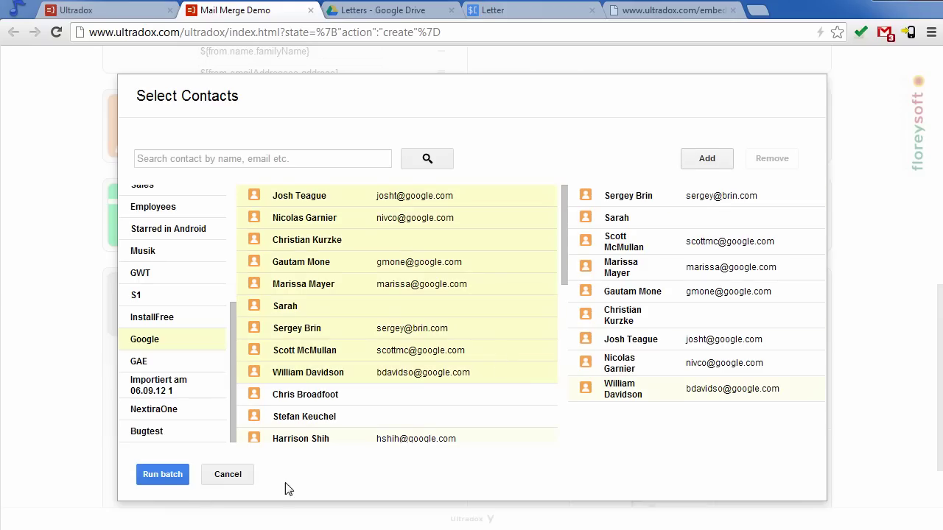
{"action": "left_click", "coordinate": [163, 474]}
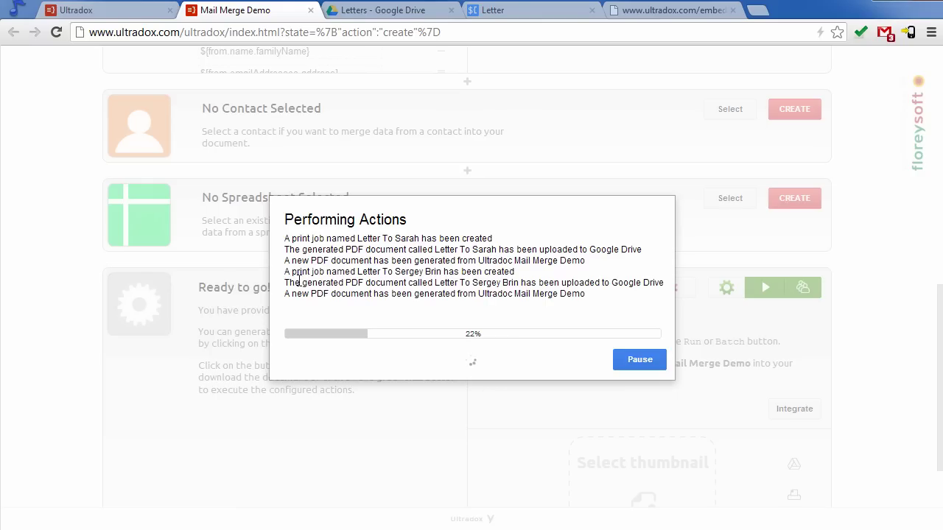
- Switch to the Letters folder in Google Drive and show the generated letter PDFs in grid view
{"action": "left_click", "coordinate": [426, 13]}
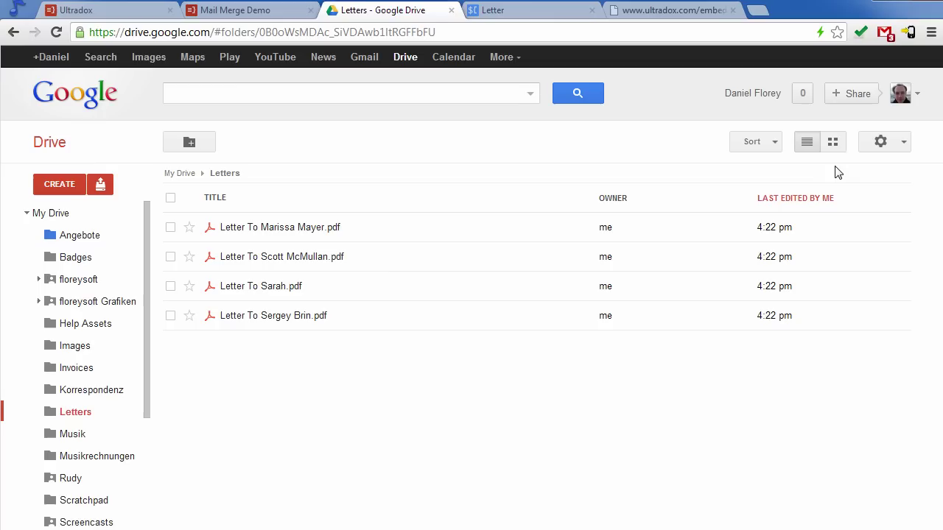
{"action": "left_click", "coordinate": [833, 143]}
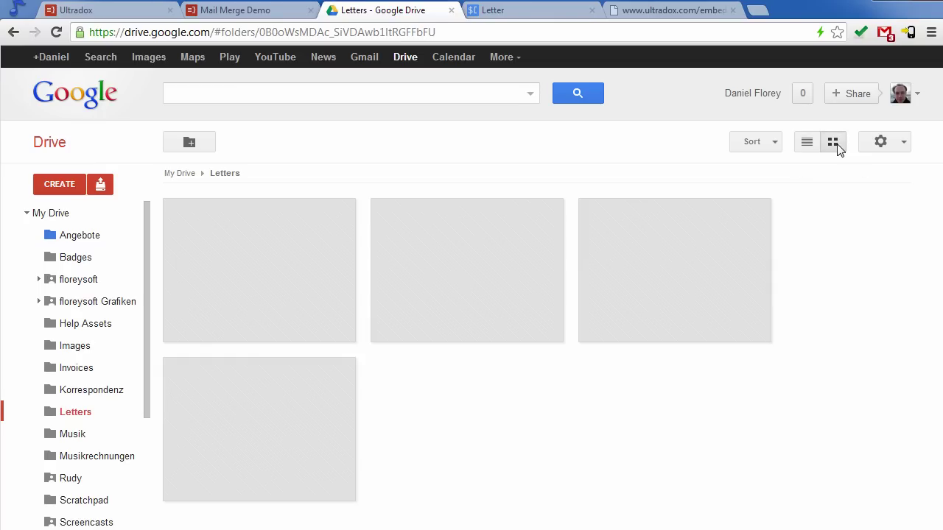